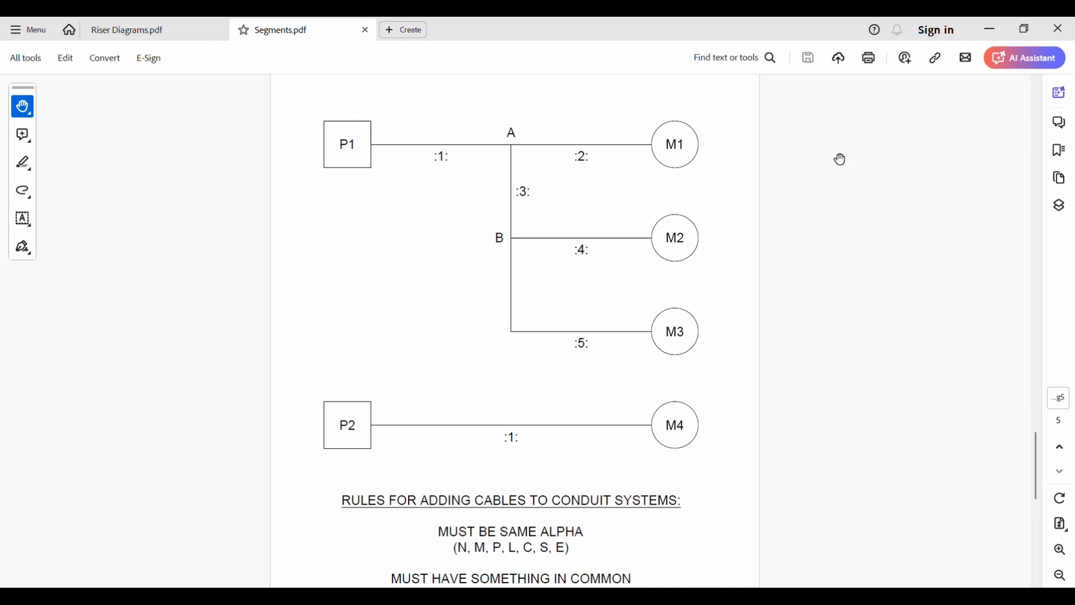
Step: Close the Segments.pdf document and the remaining Riser Diagrams.pdf window
left_click(1062, 31)
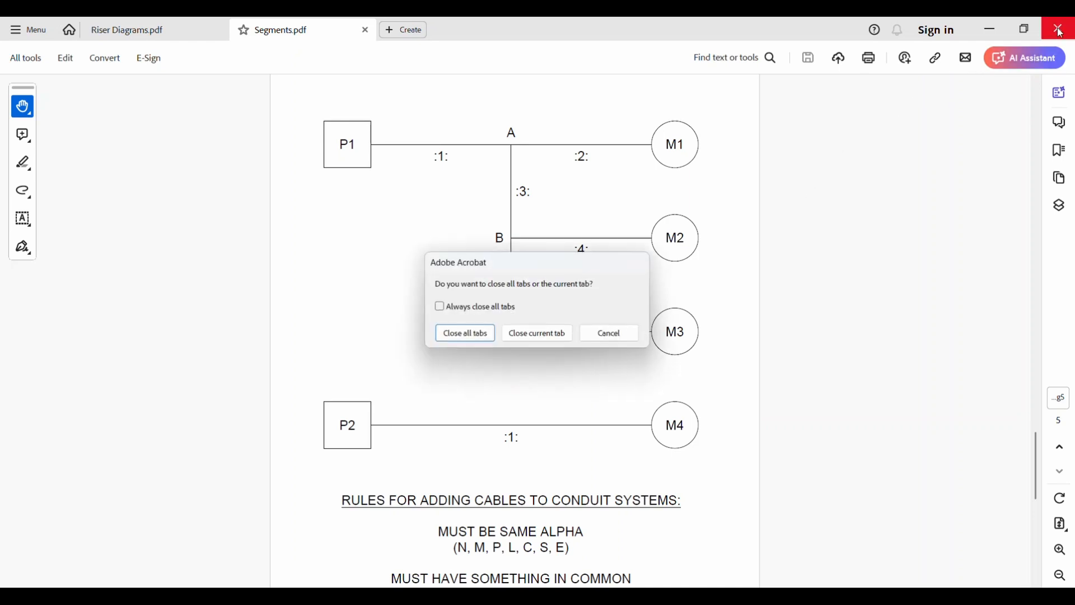
left_click(535, 333)
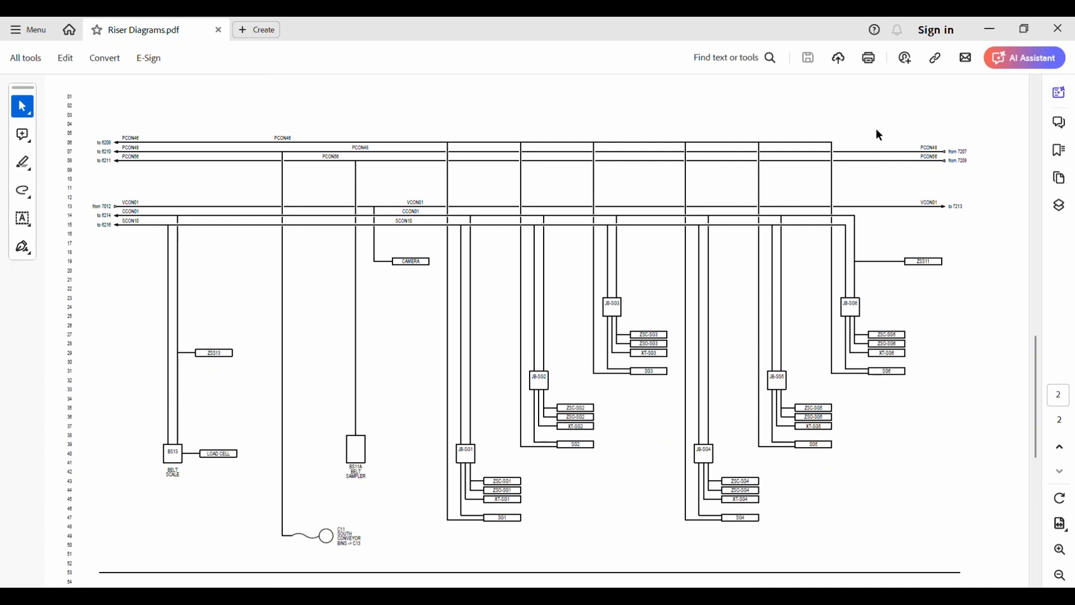
left_click(1058, 29)
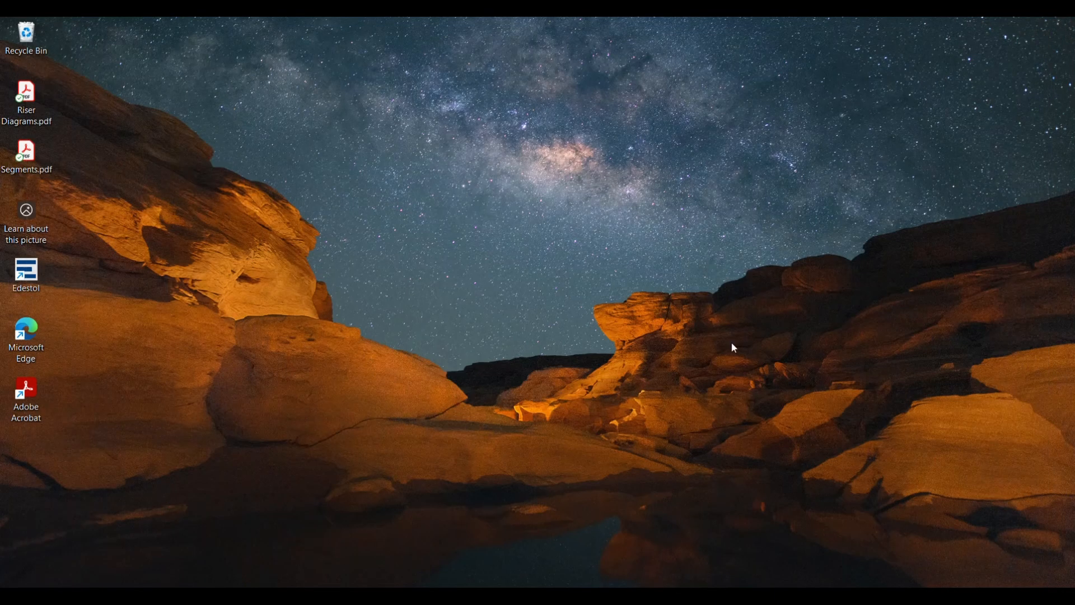
Step: Switch to Edestol and open the project file IMPORT DEMO.sdf from the Projects folder
left_click(784, 595)
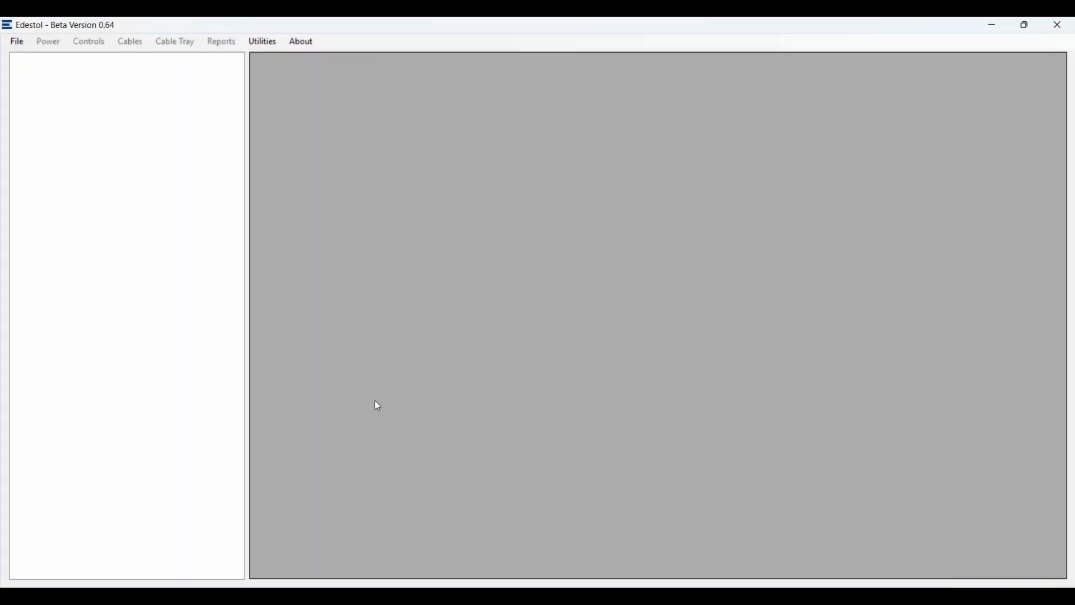
left_click(12, 43)
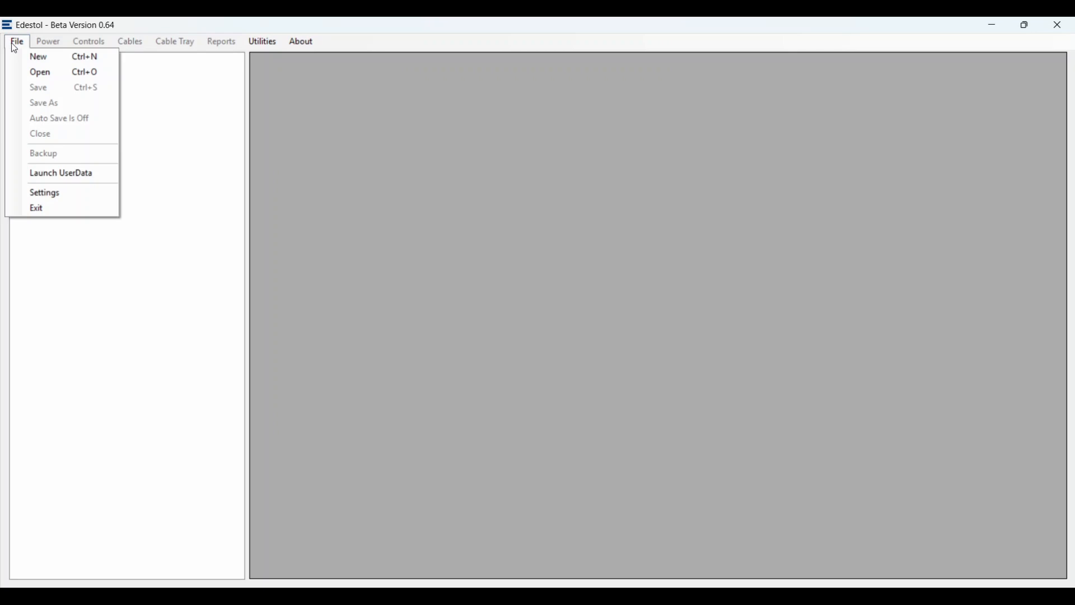
left_click(28, 73)
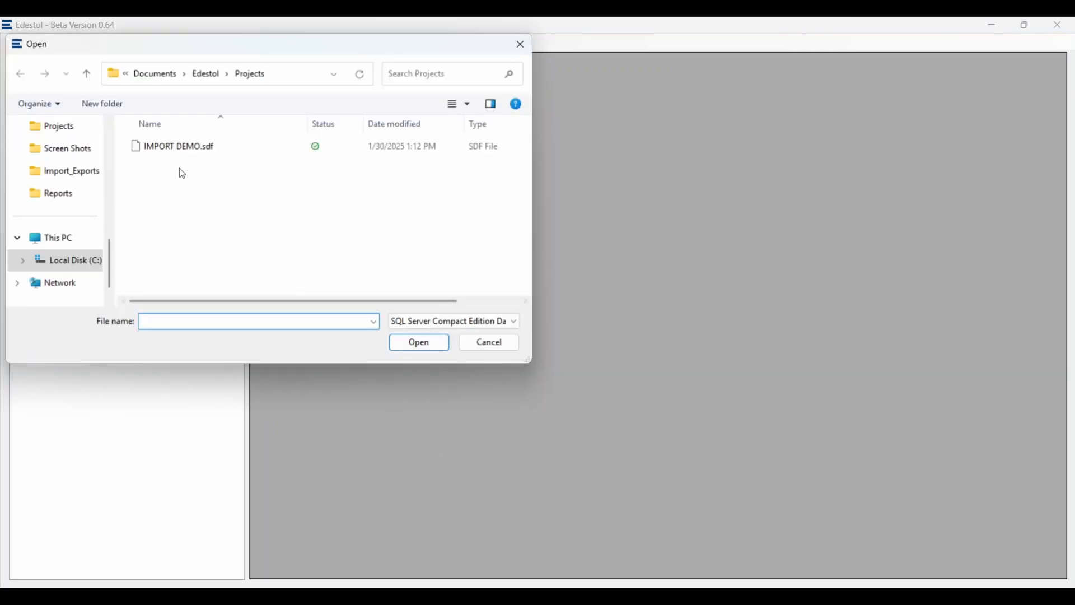
left_click(174, 149)
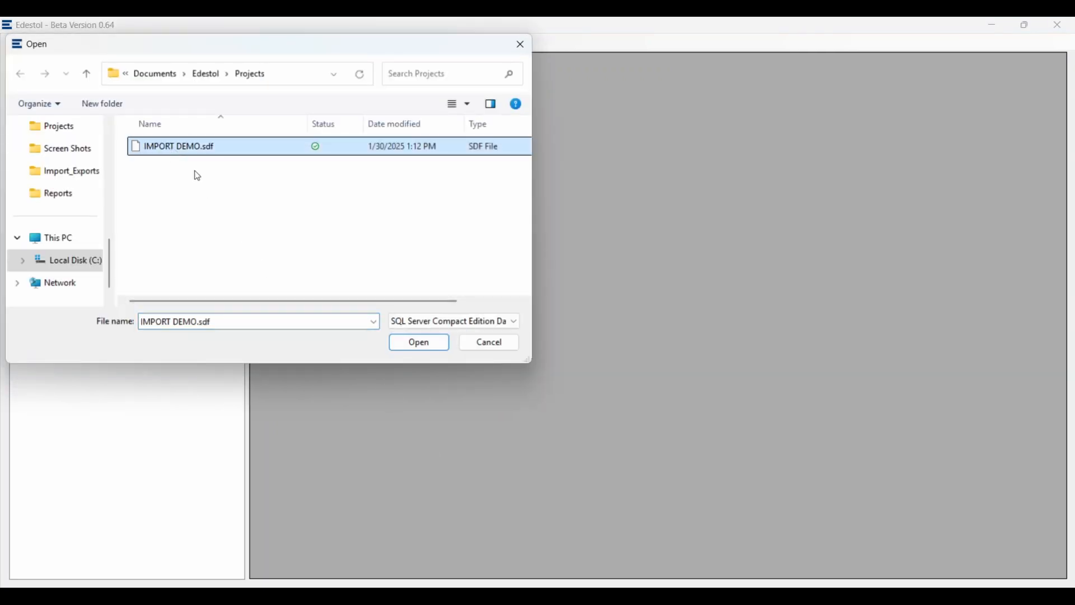
left_click(419, 346)
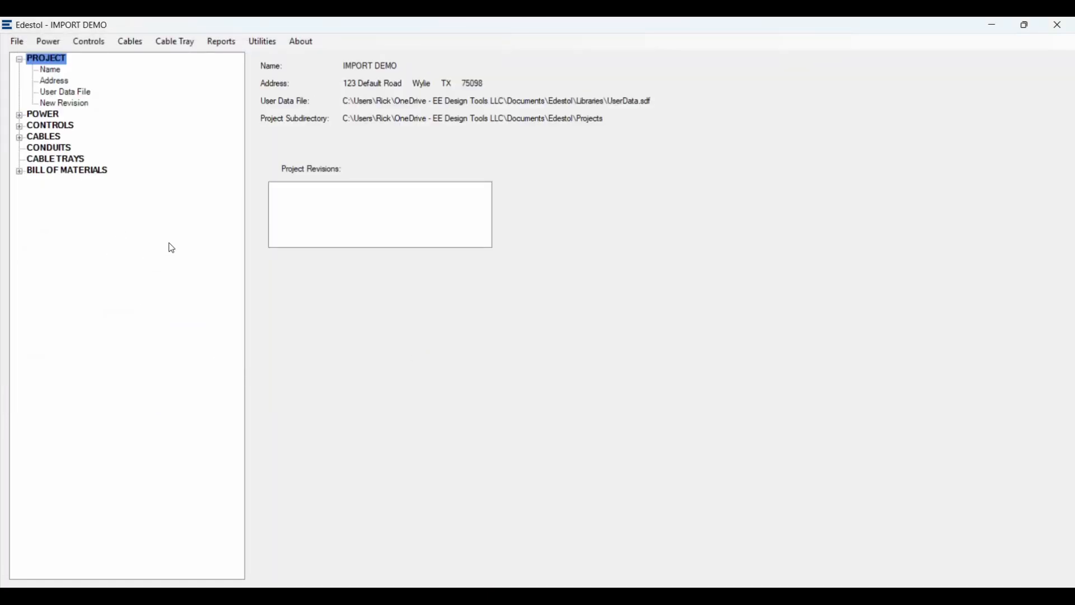
Step: Expand all branches under MSG in the POWER tree to examine the distribution hierarchy, and collapse POWER again
left_click(20, 115)
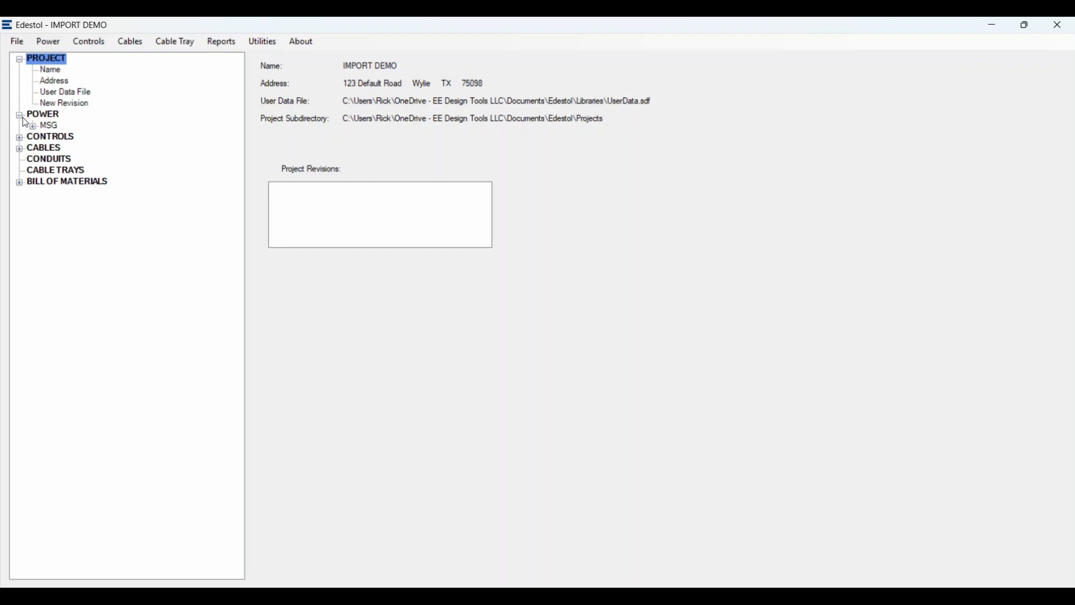
left_click(41, 127)
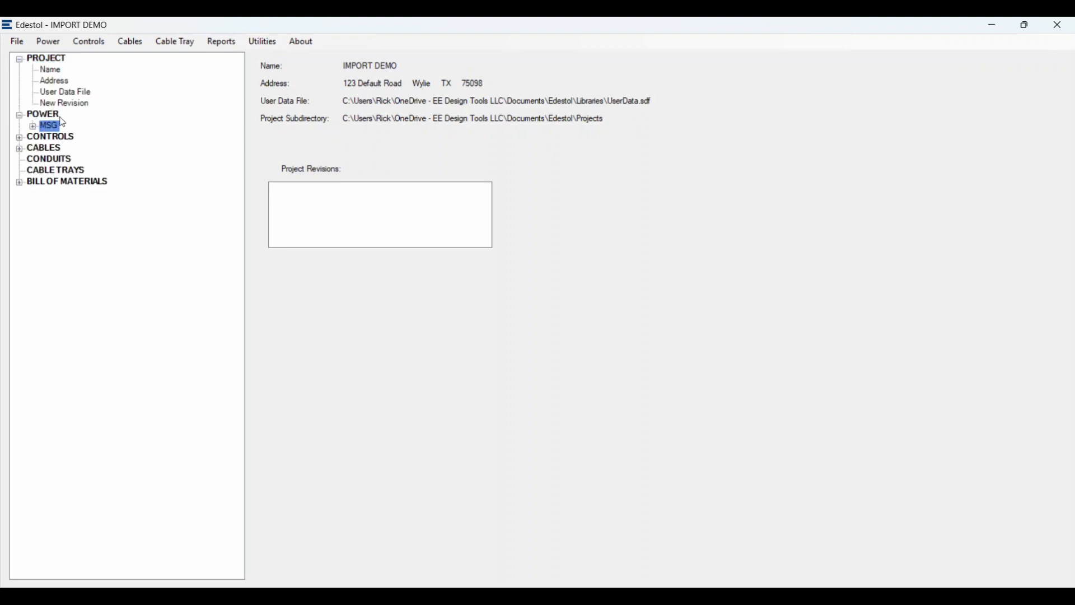
right_click(49, 127)
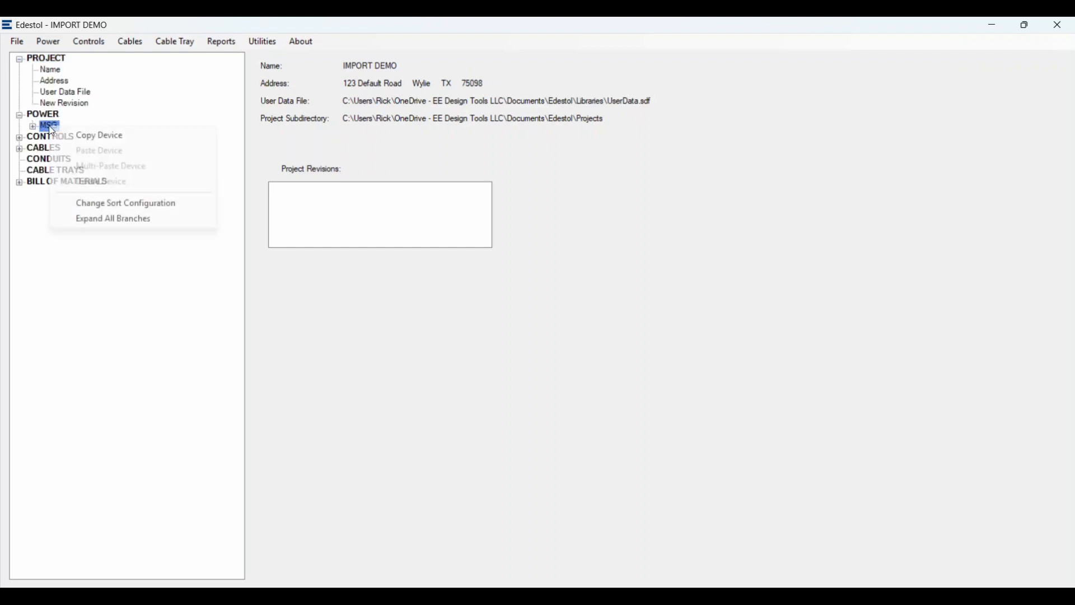
left_click(99, 220)
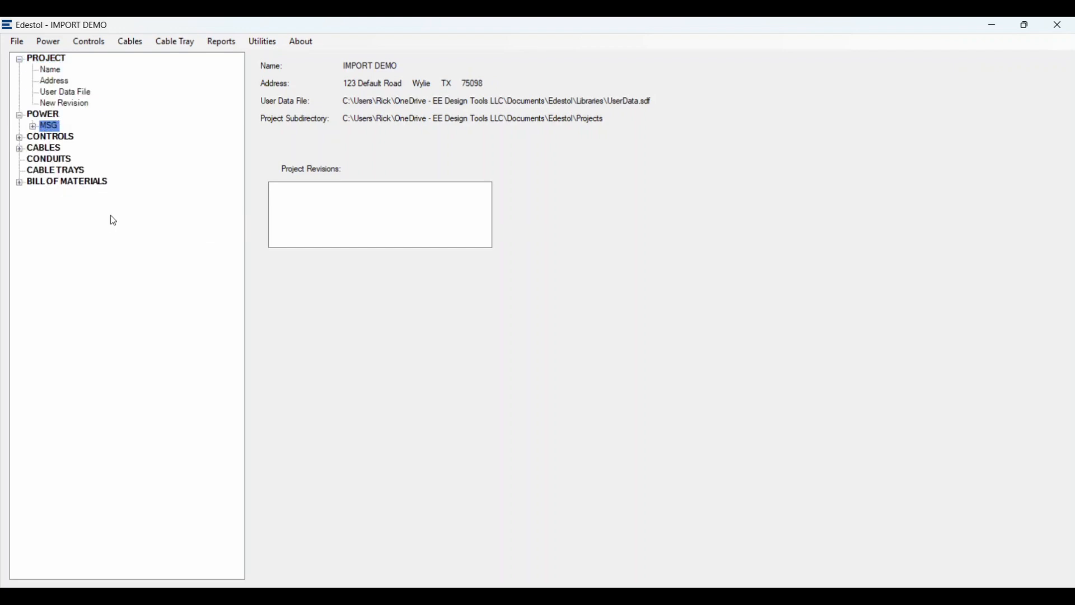
left_click(33, 127)
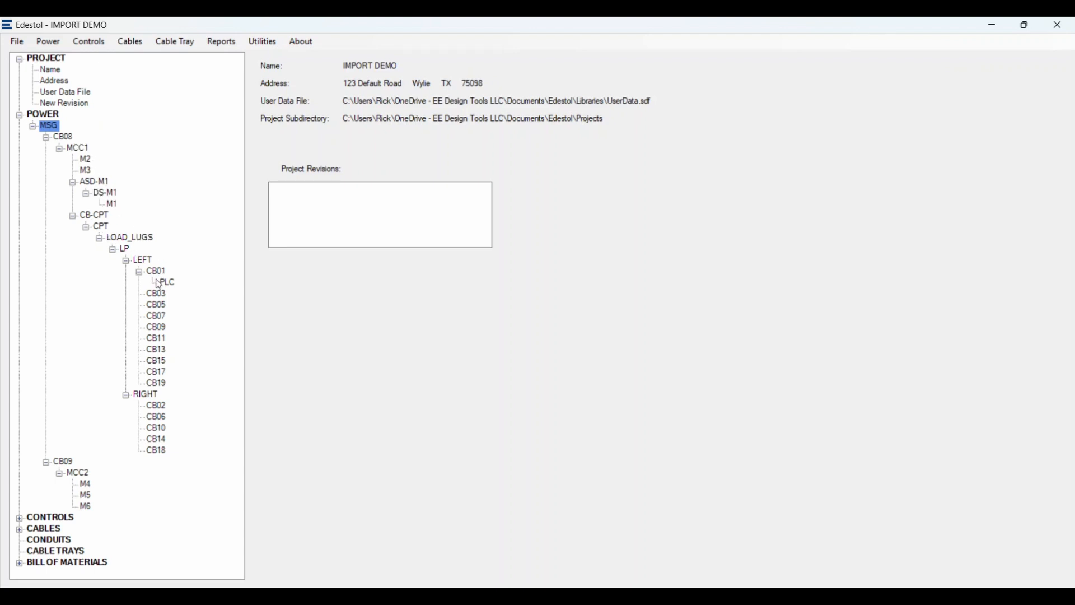
left_click(33, 127)
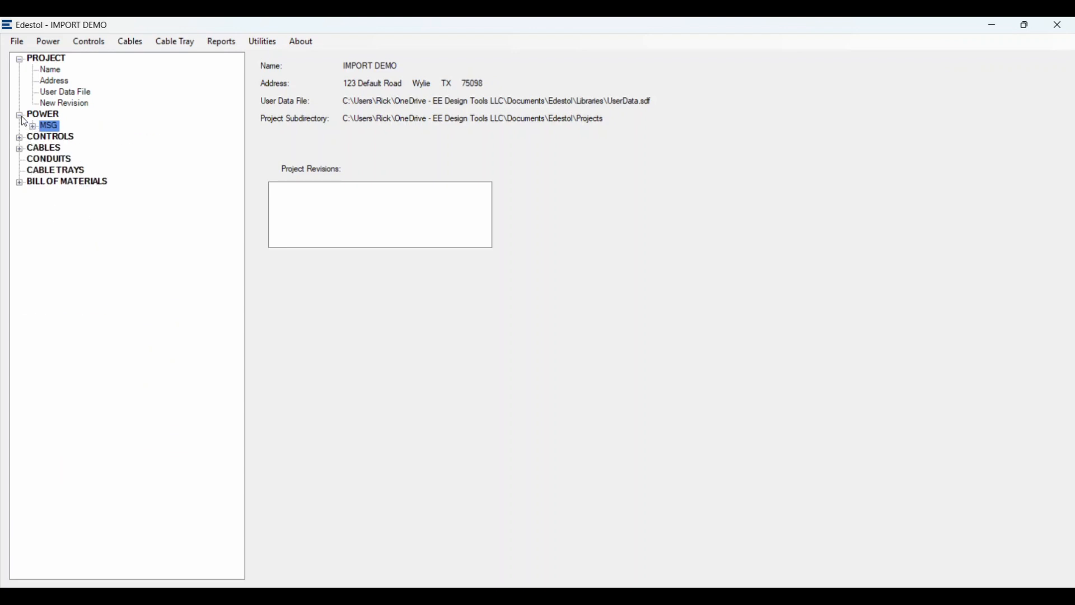
left_click(19, 115)
Step: Expand CONTROLS and examine the devices in its RIO group, leaving only that group collapsed
left_click(19, 126)
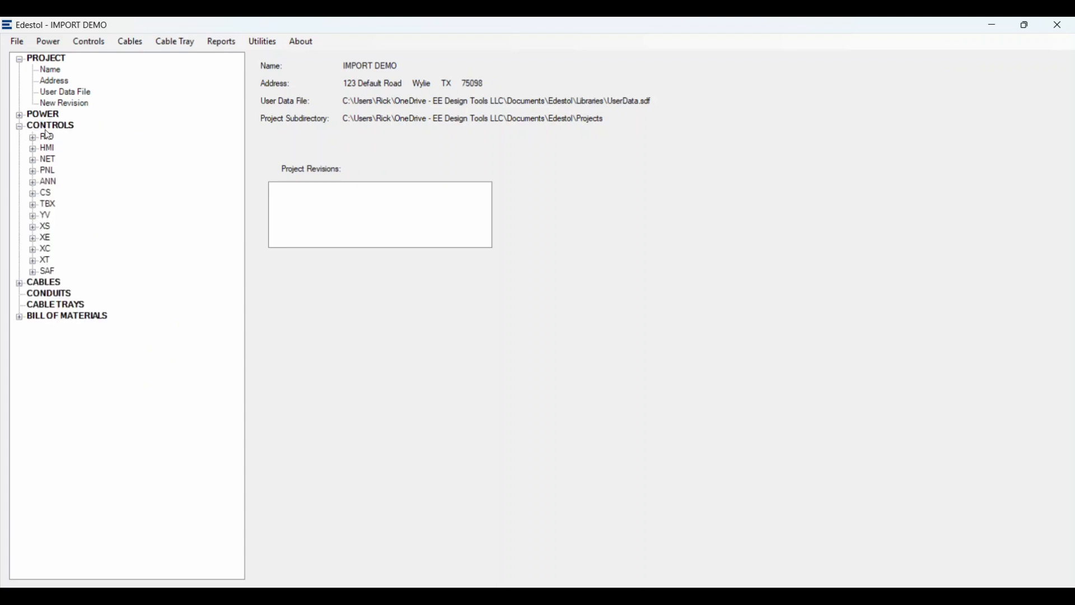
left_click(33, 139)
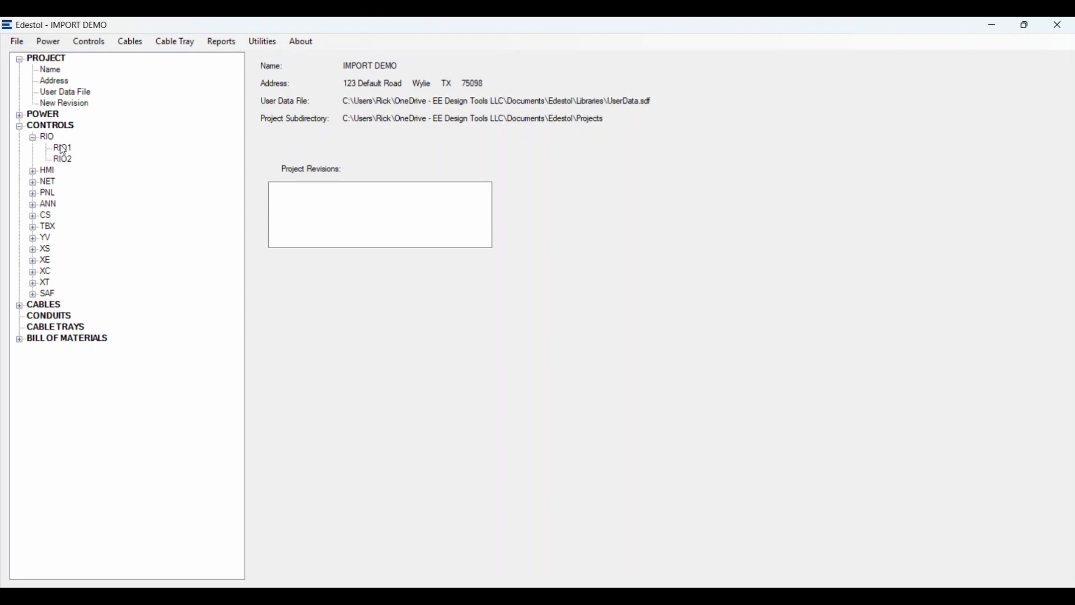
left_click(33, 138)
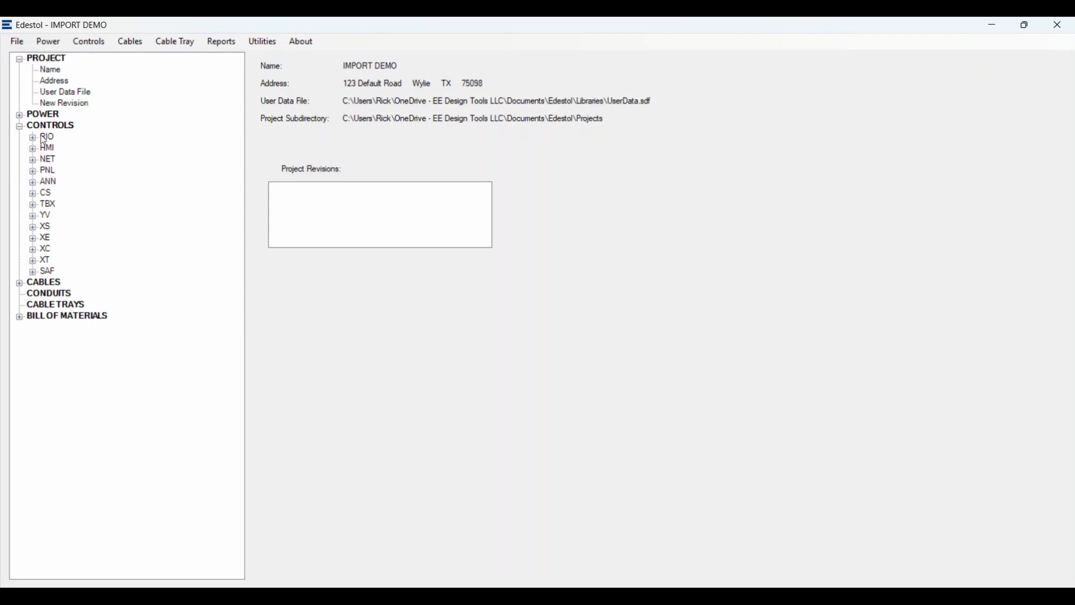
Step: Reopen the POWER tree's MSG branch to review its device hierarchy, and collapse POWER
left_click(19, 115)
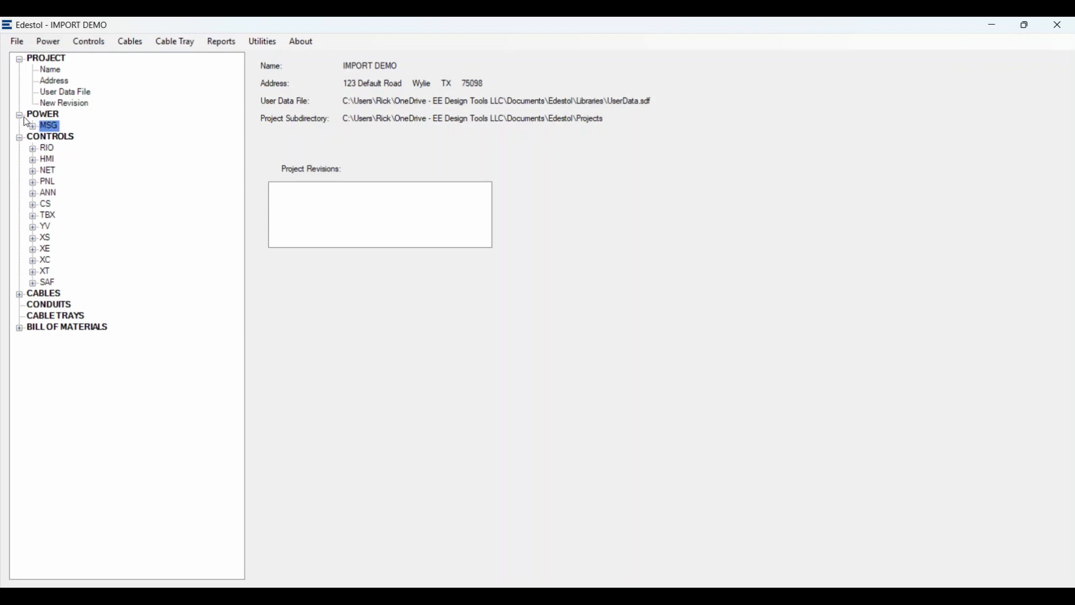
left_click(32, 127)
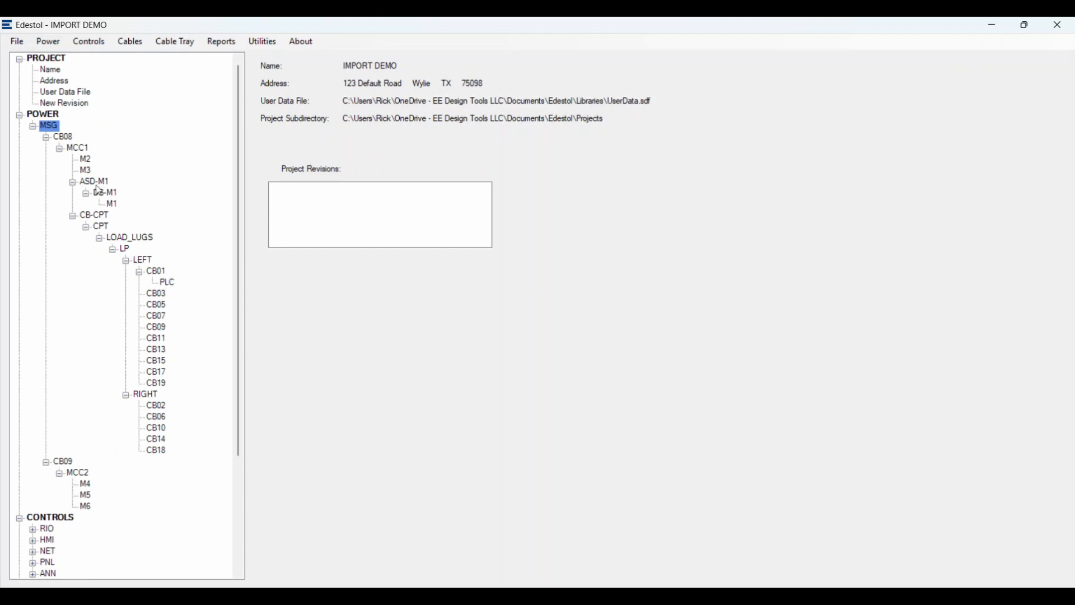
left_click(23, 117)
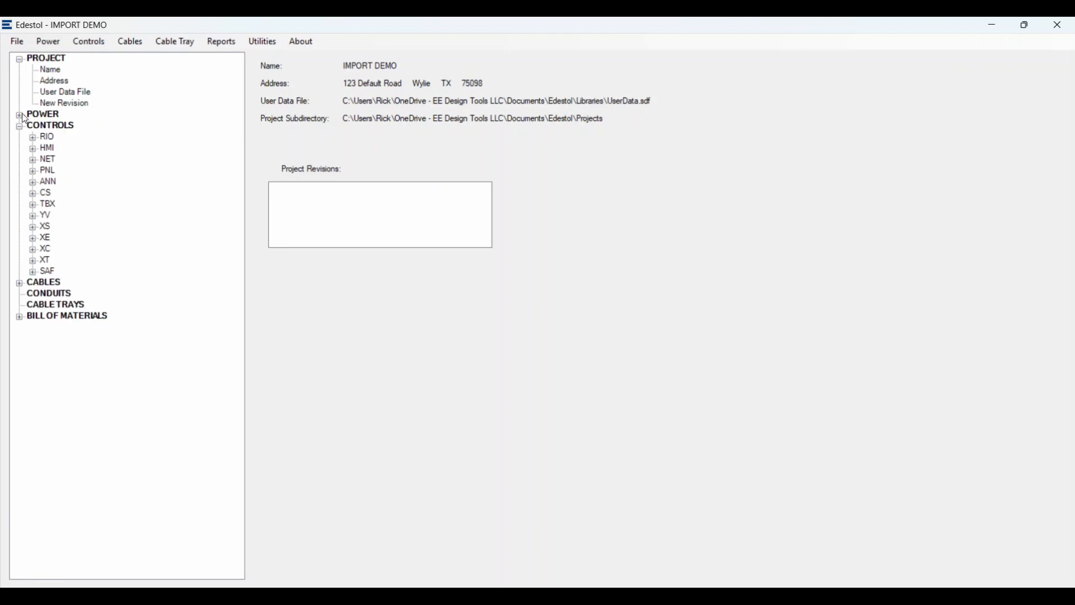
Step: Examine the control devices listed in the HMI, NET, PNL, ANN, CS and RIO groups
left_click(51, 128)
left_click(33, 149)
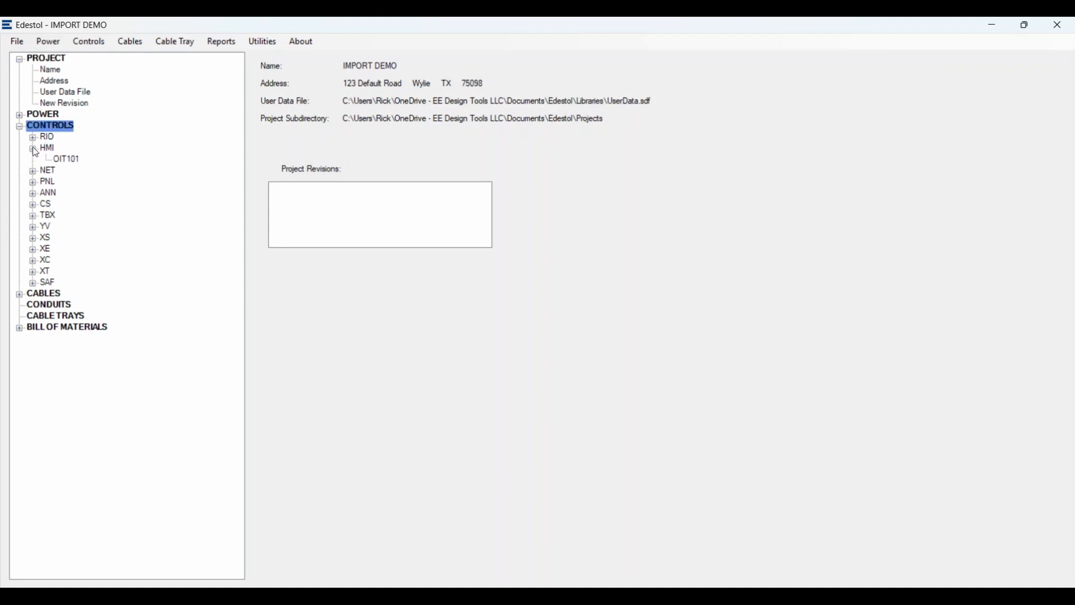
left_click(34, 150)
left_click(33, 161)
left_click(33, 183)
left_click(33, 206)
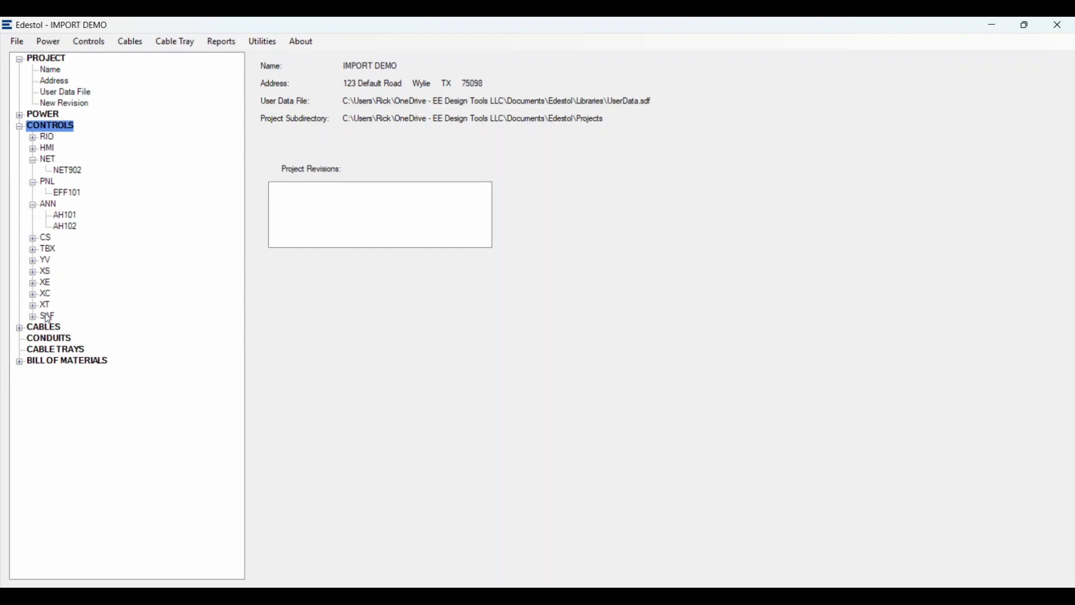
left_click(33, 239)
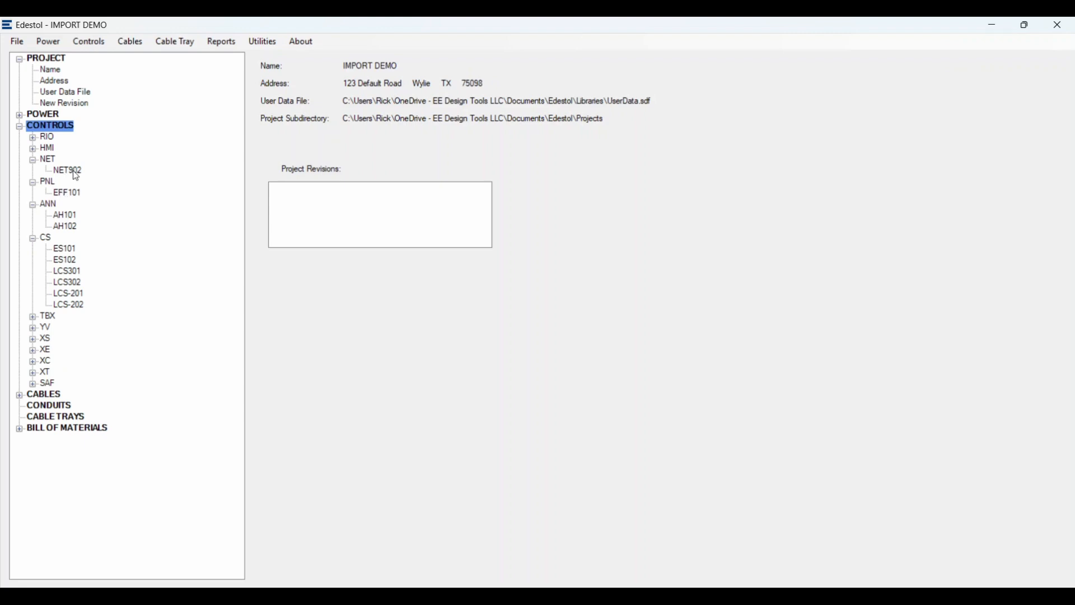
left_click(33, 149)
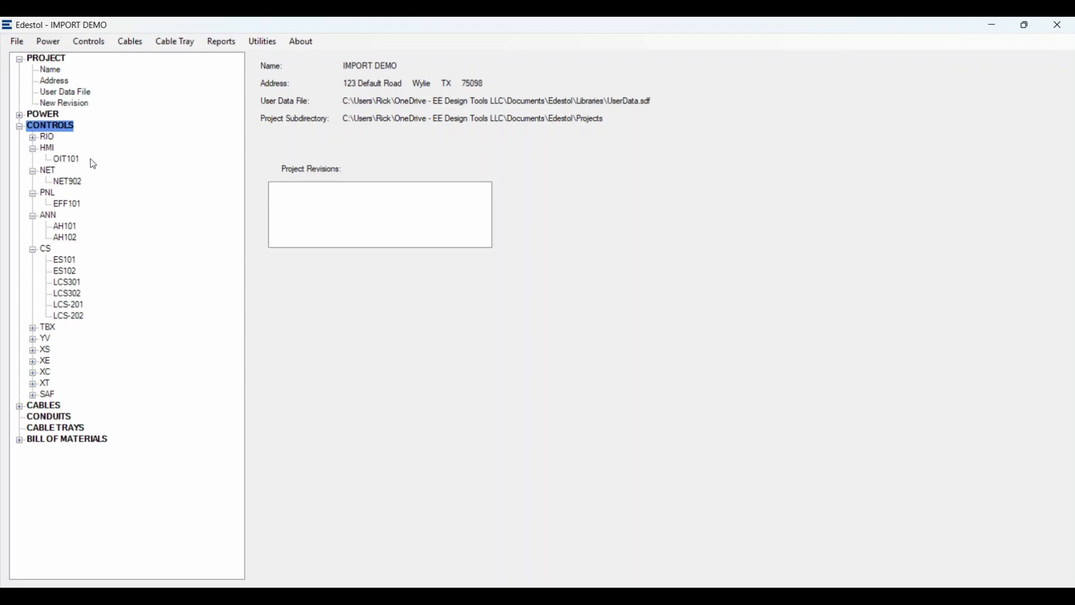
left_click(33, 138)
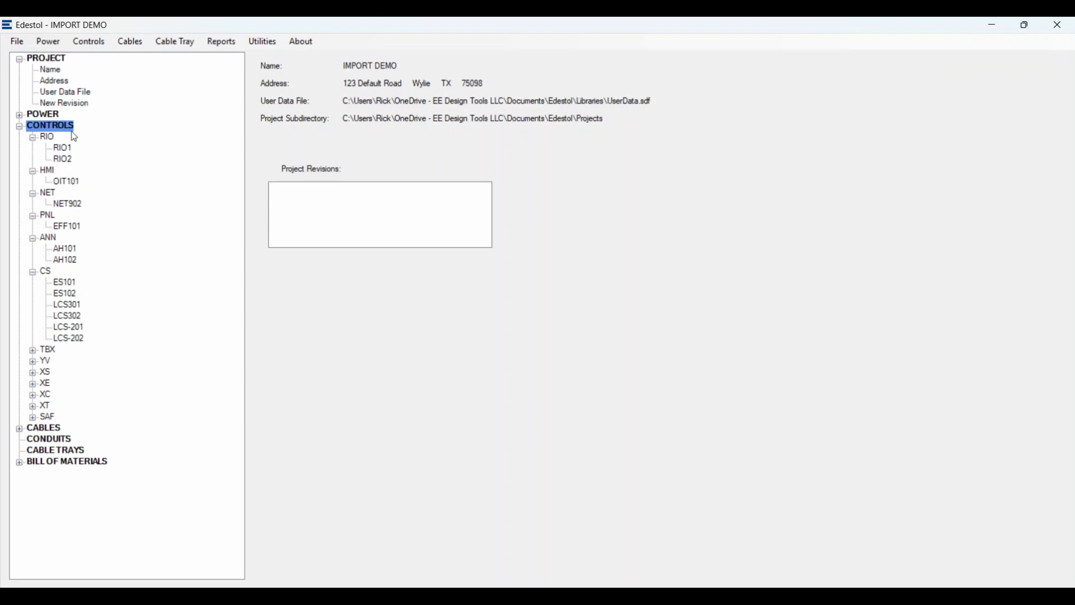
Step: Examine the control devices in the TBX, YV, XS and XE groups, and collapse the CONTROLS tree
left_click(32, 351)
left_click(31, 384)
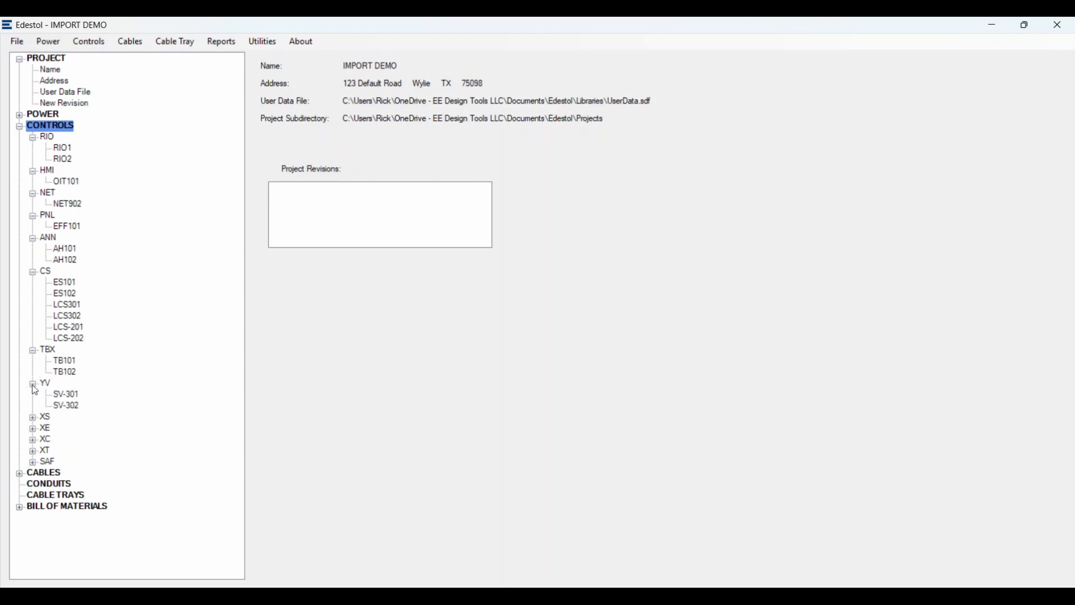
left_click(33, 419)
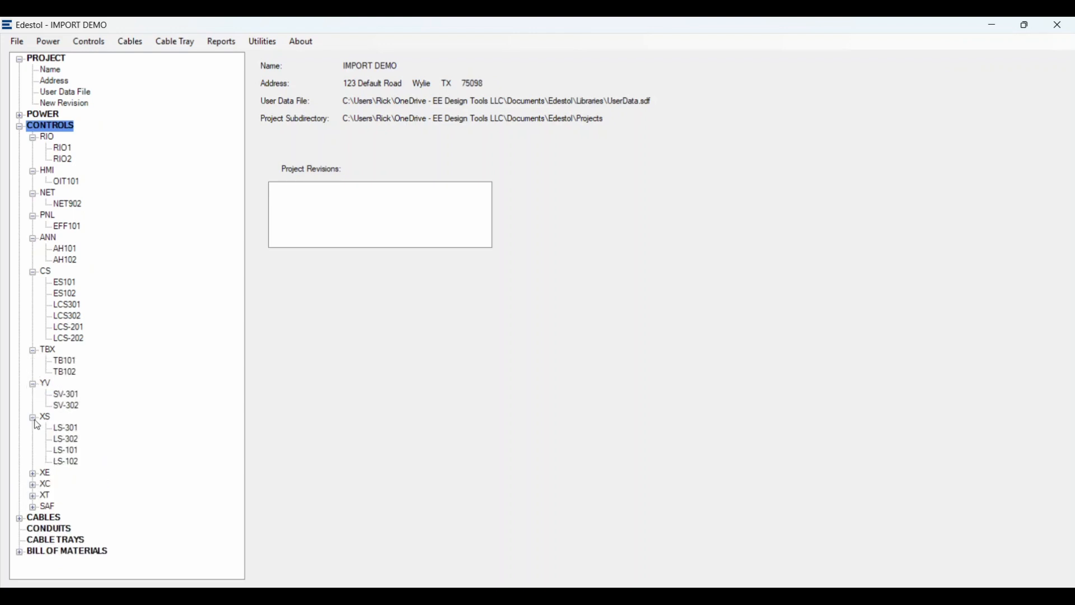
left_click(32, 475)
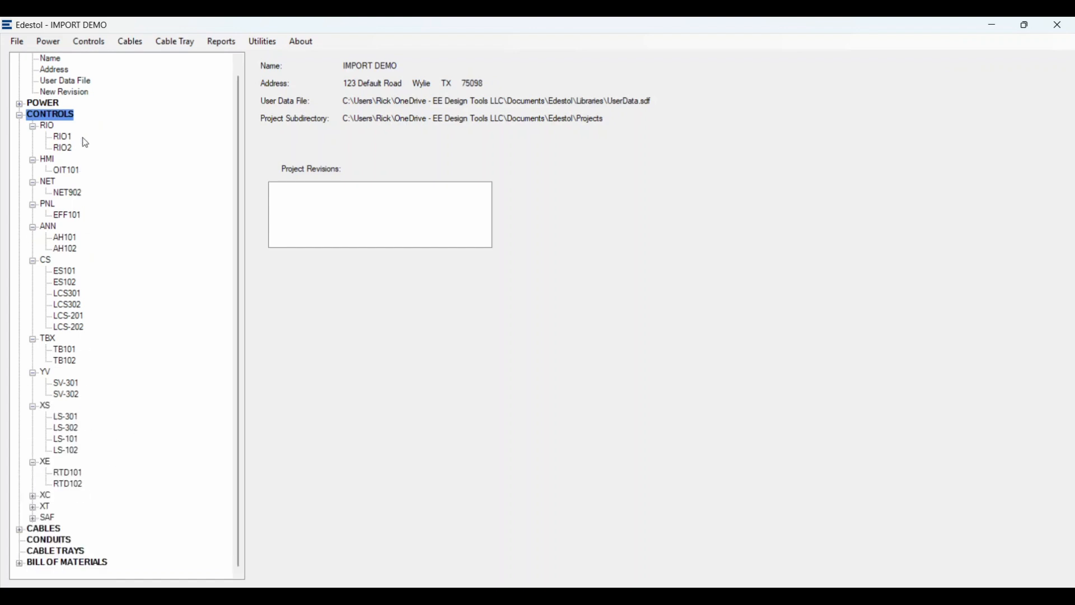
left_click(19, 115)
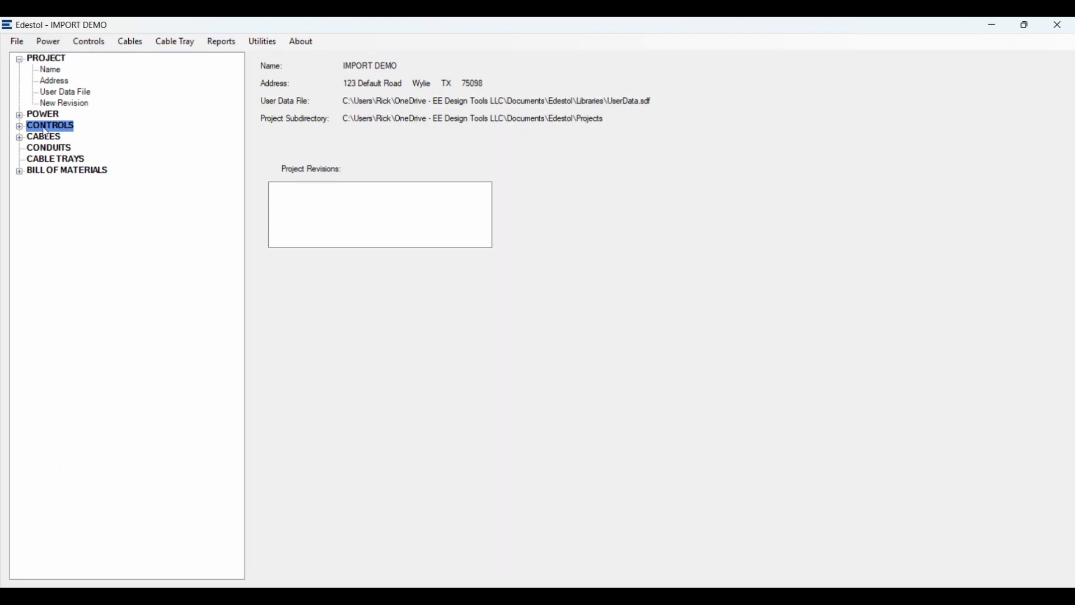
Step: Display the 10 CABLE RACEWAYS report for the PCBL cable group, and select cable PCBL-M1-A
left_click(20, 138)
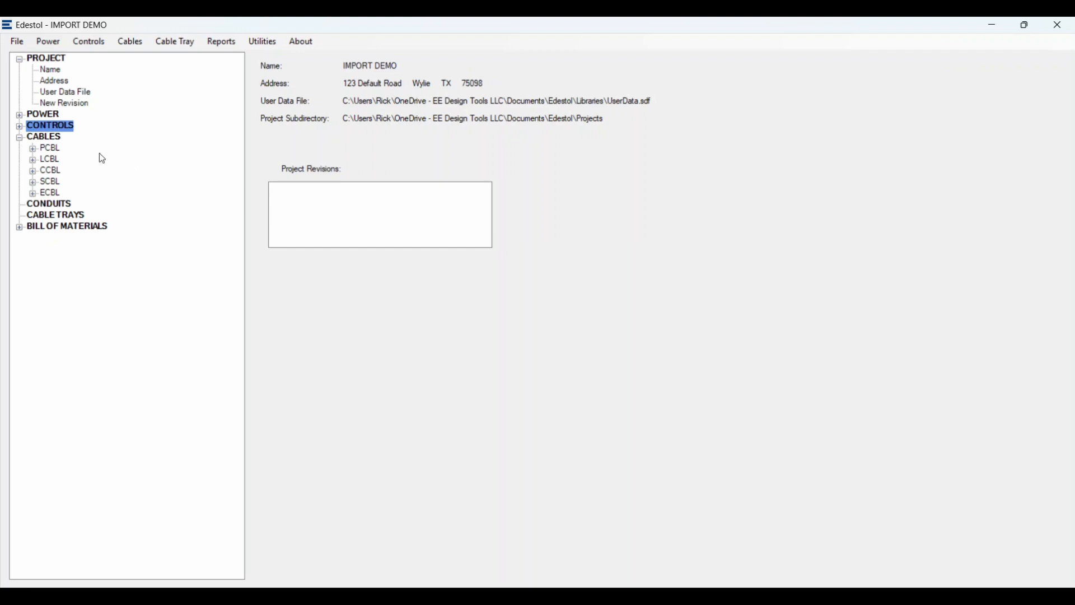
left_click(32, 149)
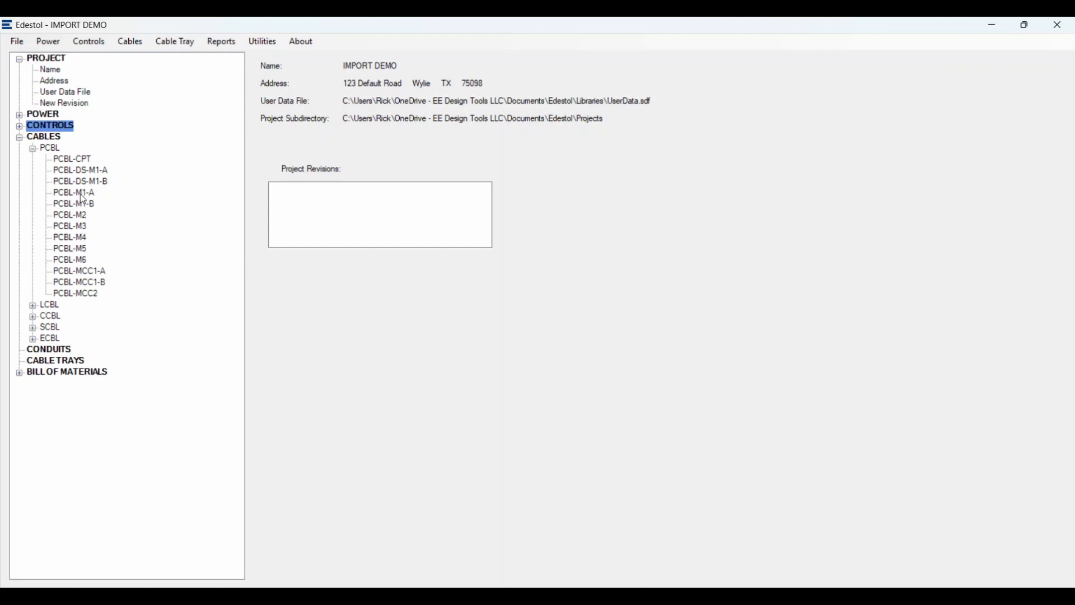
left_click(55, 147)
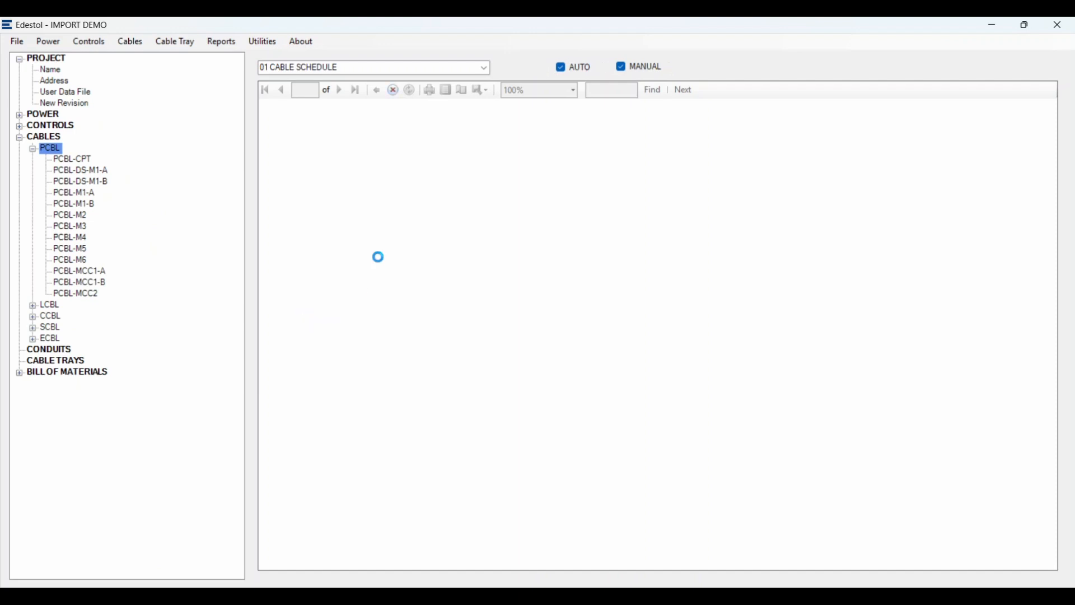
left_click(486, 68)
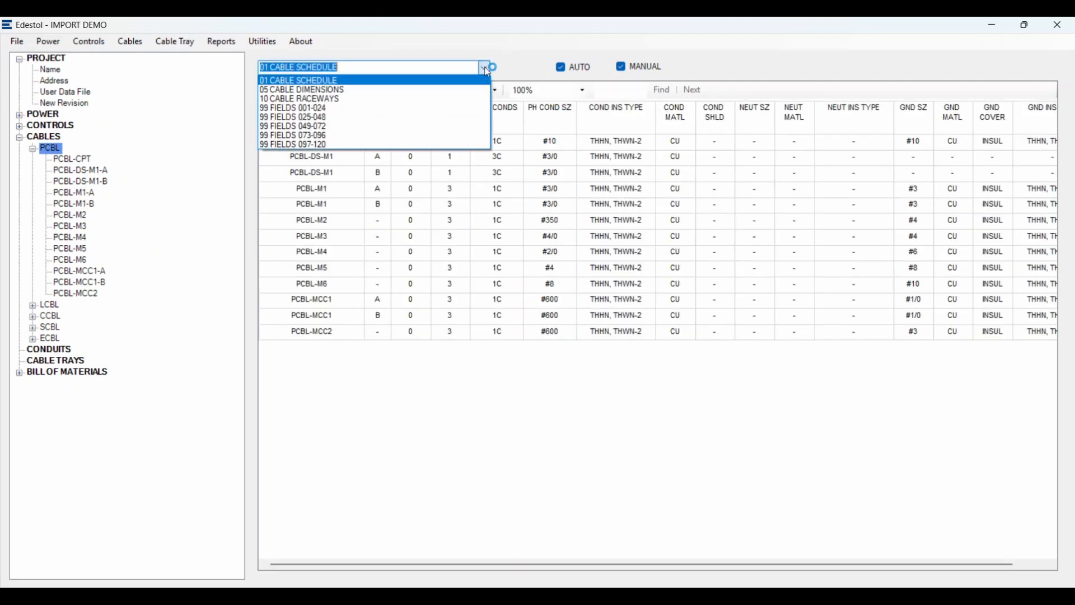
left_click(357, 99)
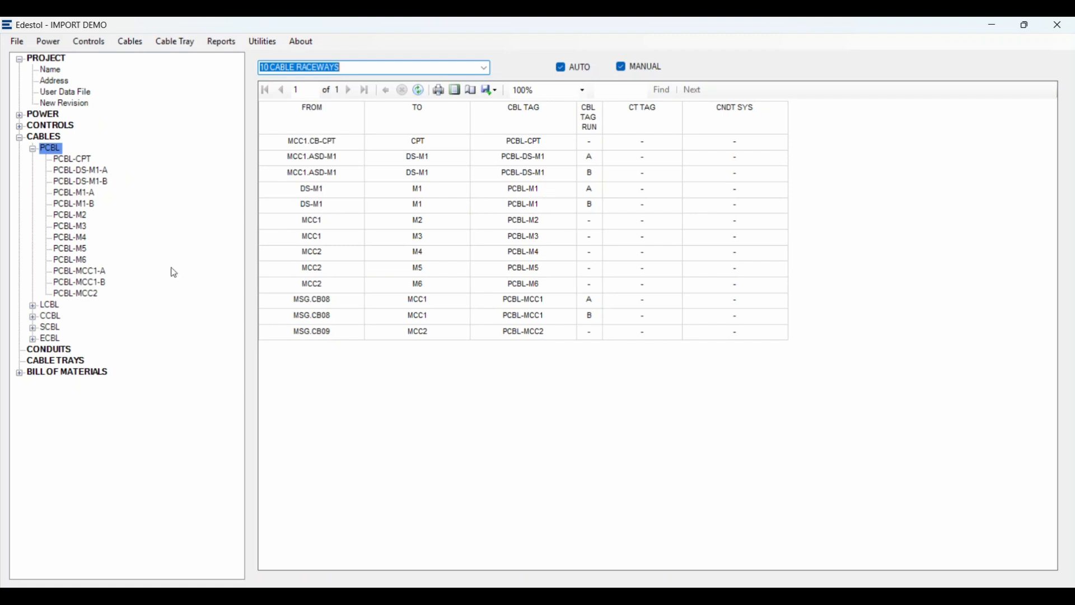
left_click(75, 193)
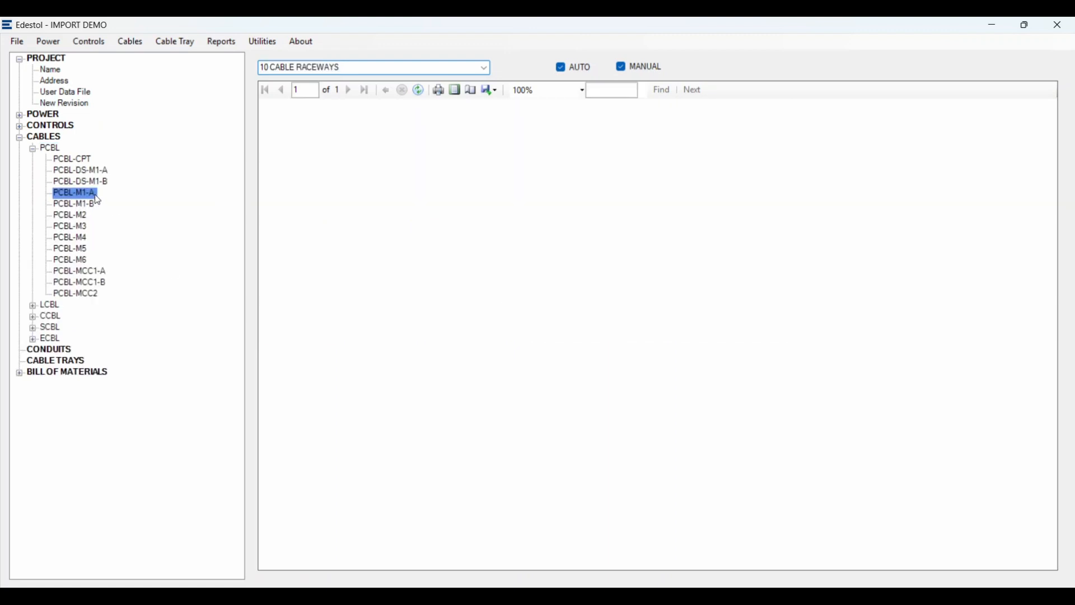
Step: Assign cables PCBL-M1-A through PCBL-M6 to new individual conduit systems, accepting the proposed names, LFMC type and 40% fill limit
left_click(76, 260, "shift")
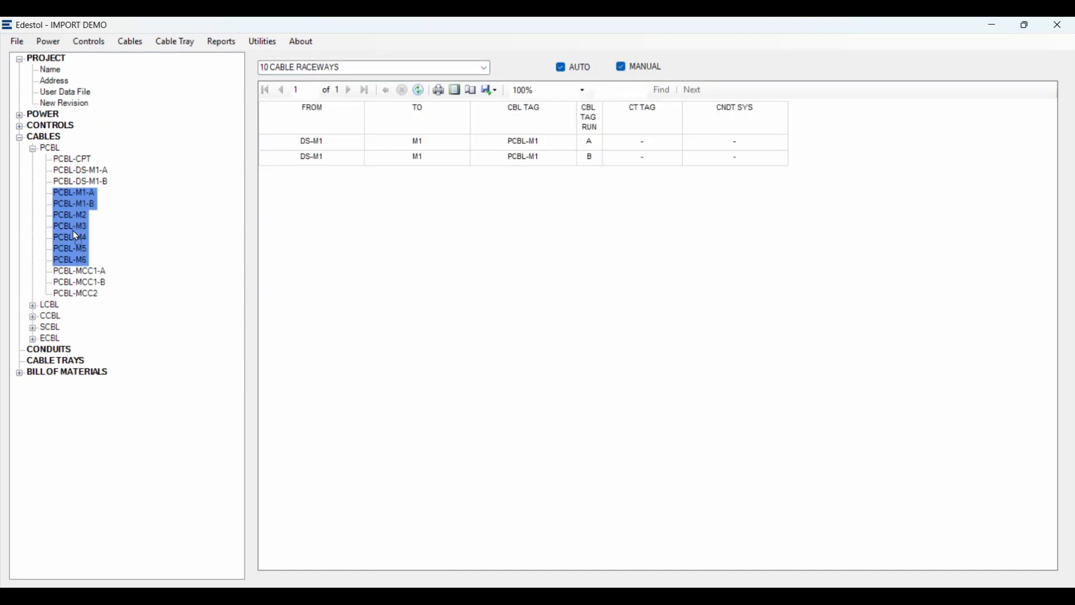
left_click(51, 352)
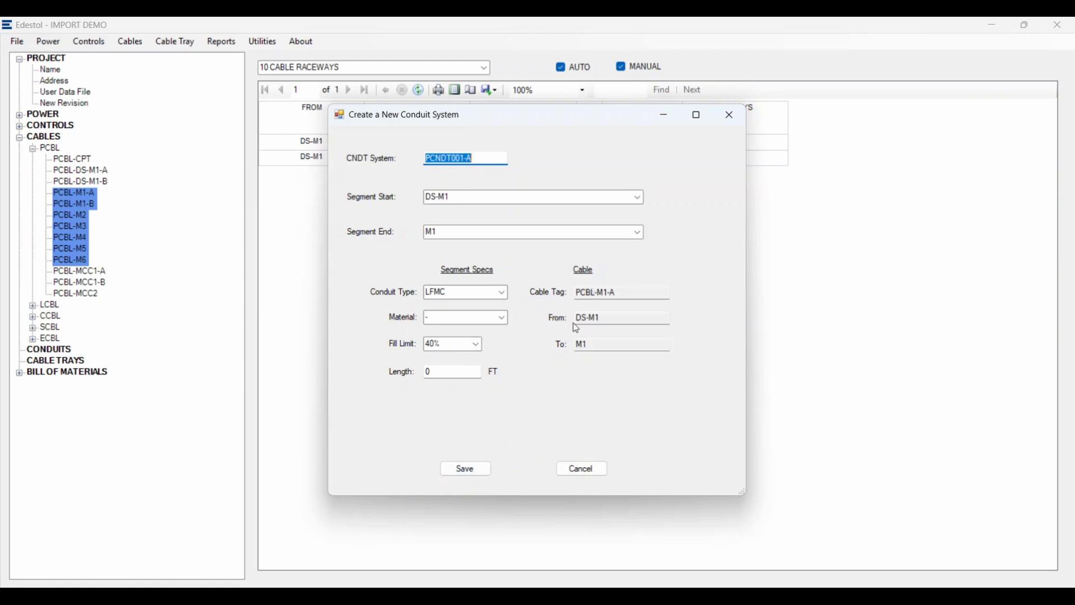
left_click(462, 476)
left_click(464, 472)
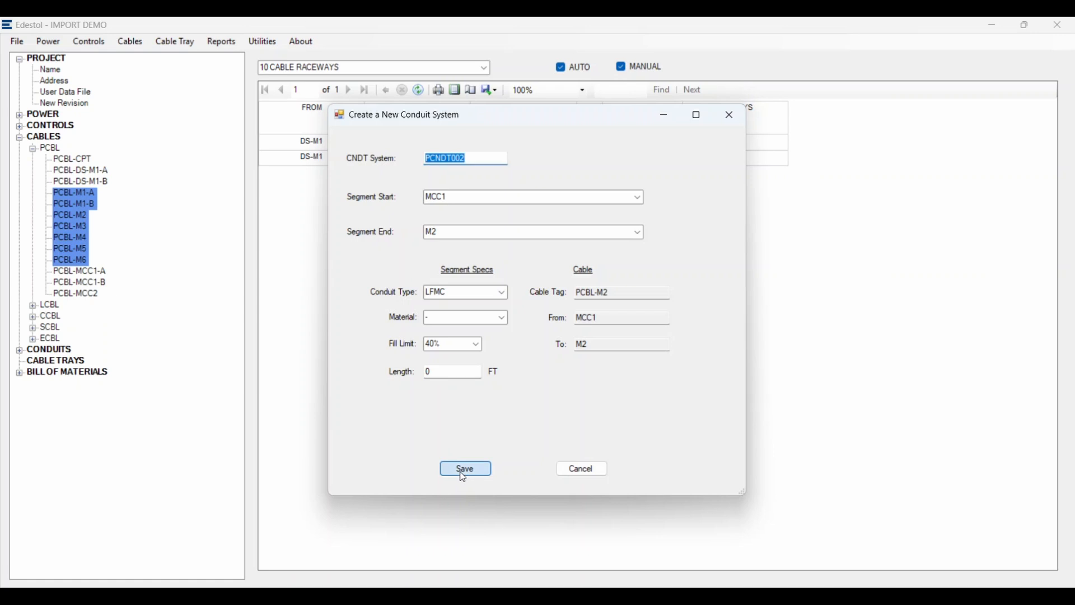
left_click(464, 472)
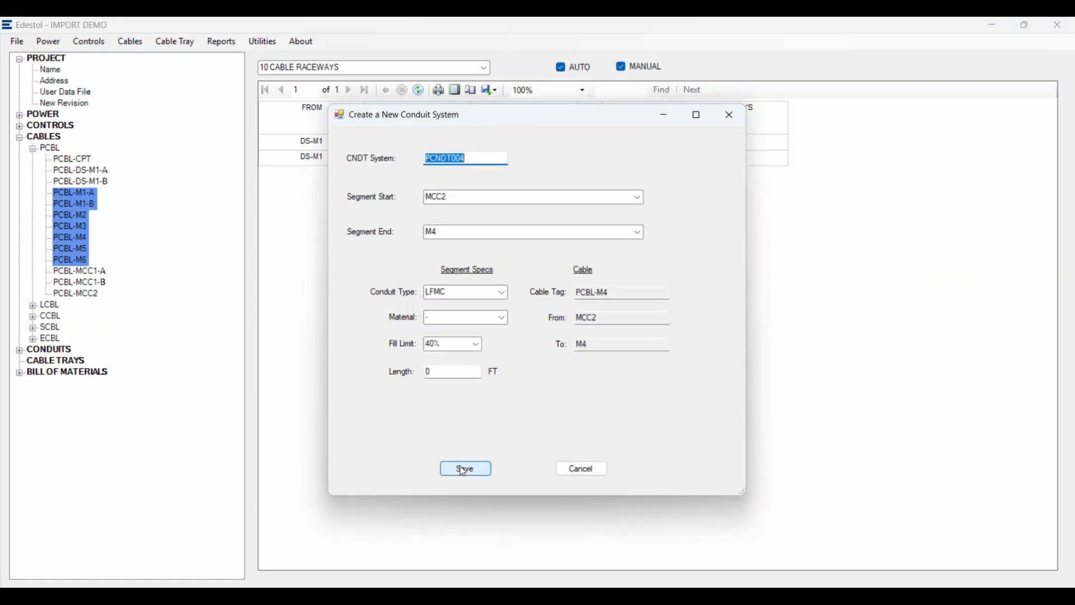
left_click(464, 472)
left_click(464, 472)
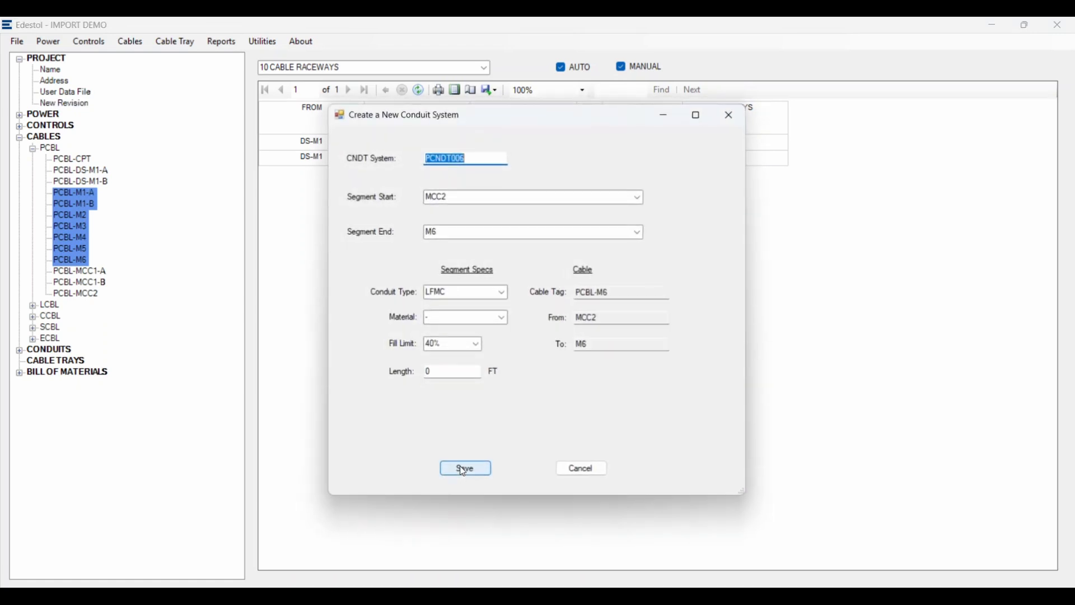
left_click(464, 472)
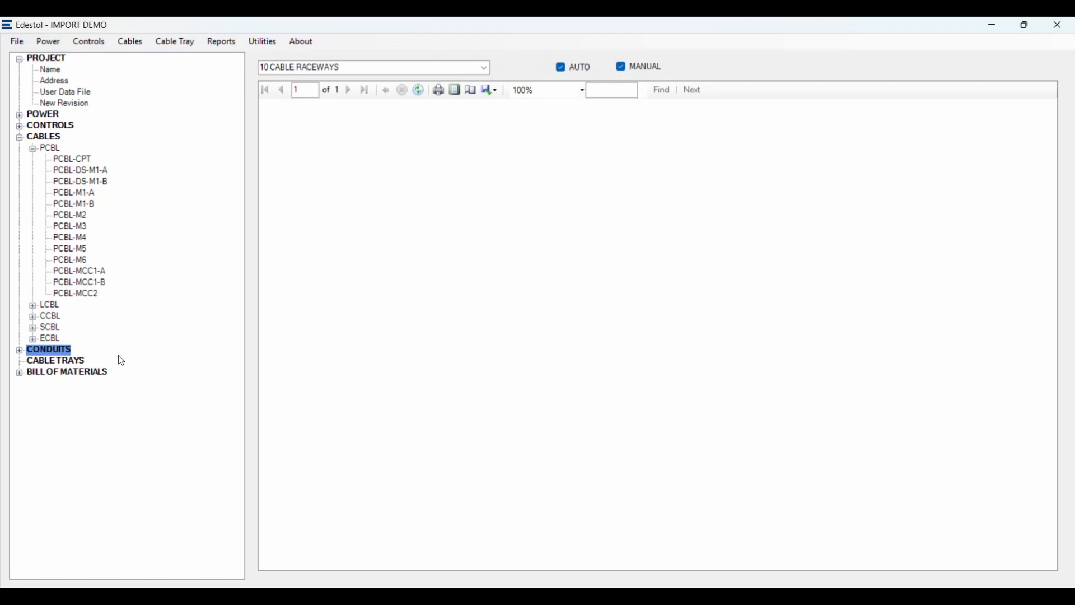
Step: Expand the CONDUITS tree, collapse all PCNDT segments and expand all its branches to review each conduit's segment and cable
left_click(19, 350)
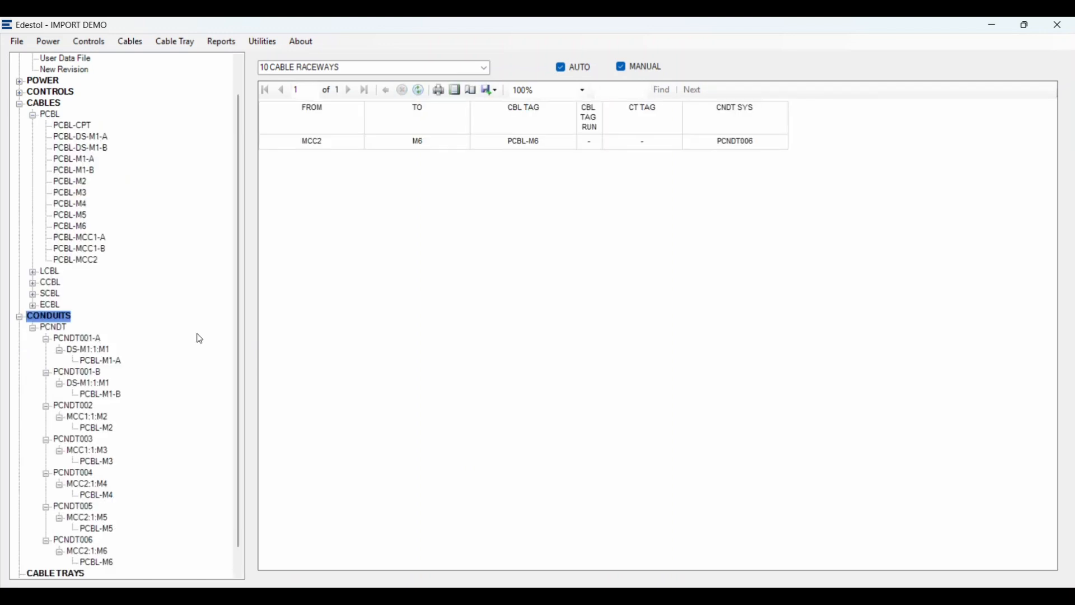
scroll(199, 338, "down", 1)
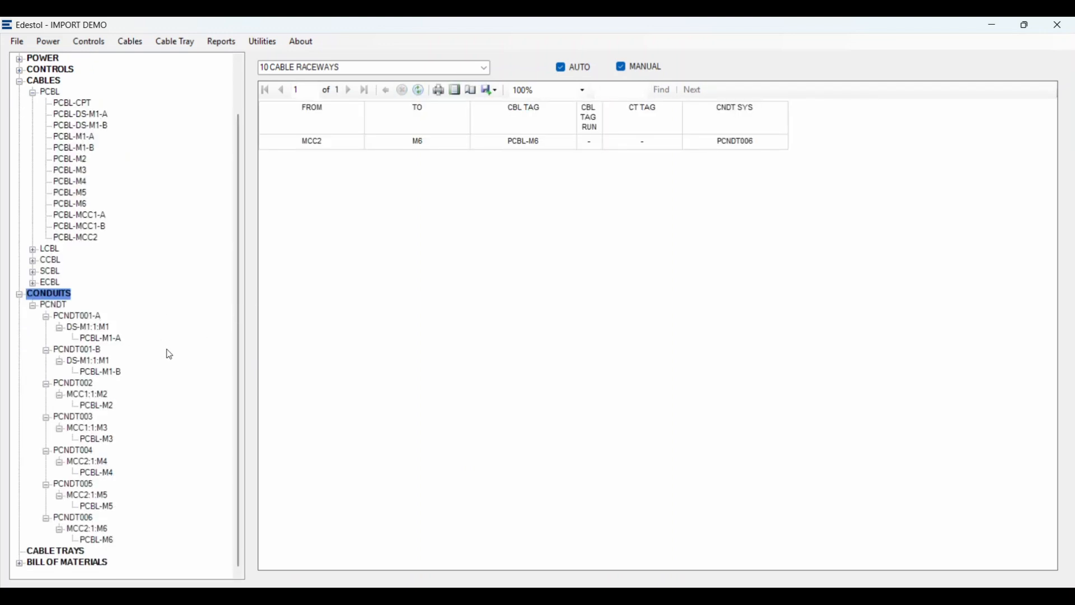
right_click(58, 309)
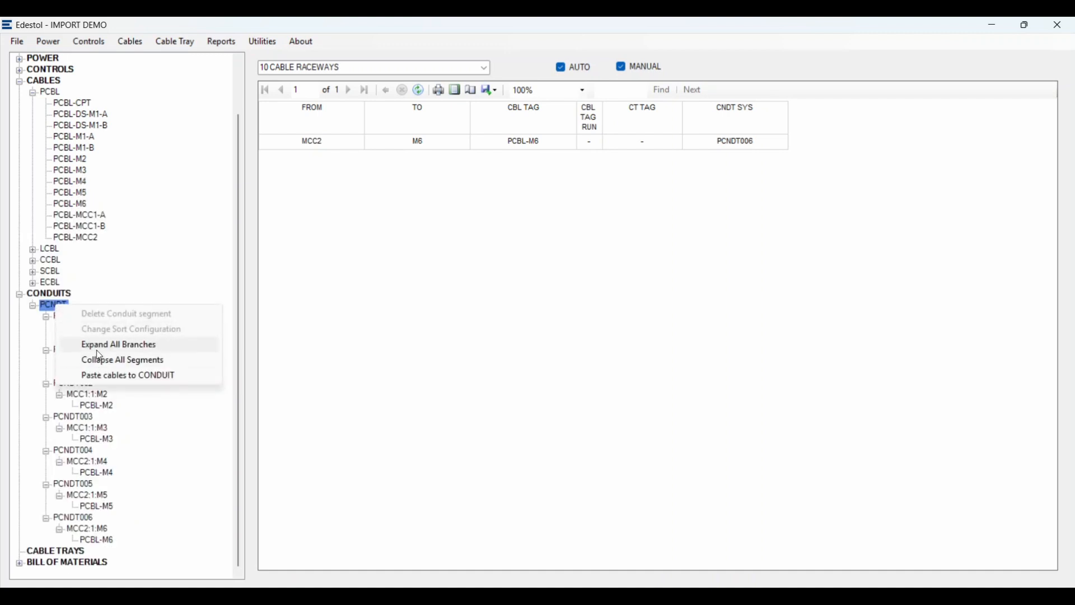
left_click(98, 365)
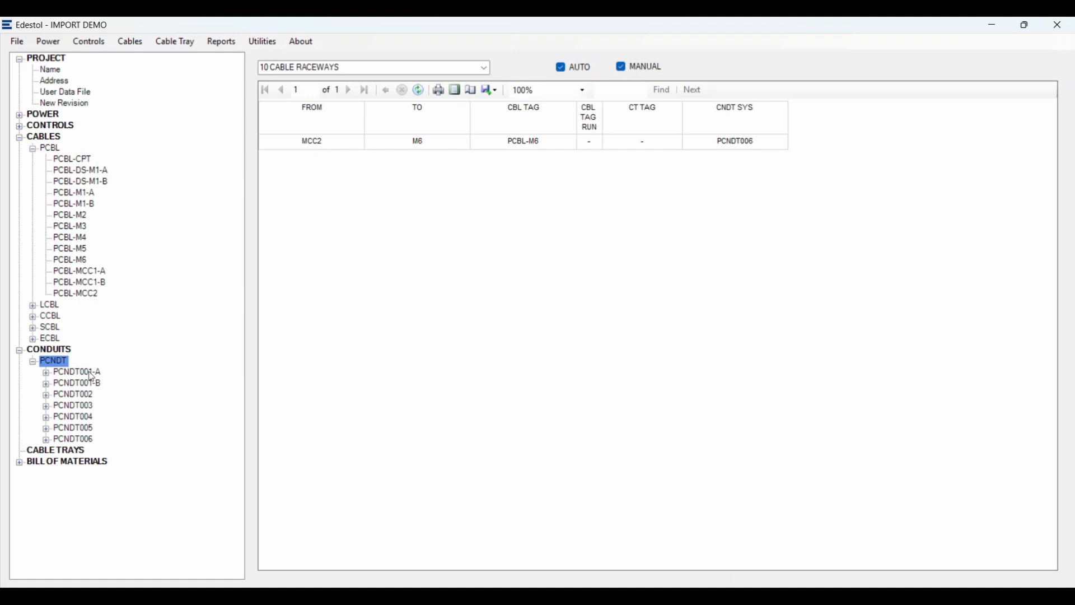
right_click(61, 367)
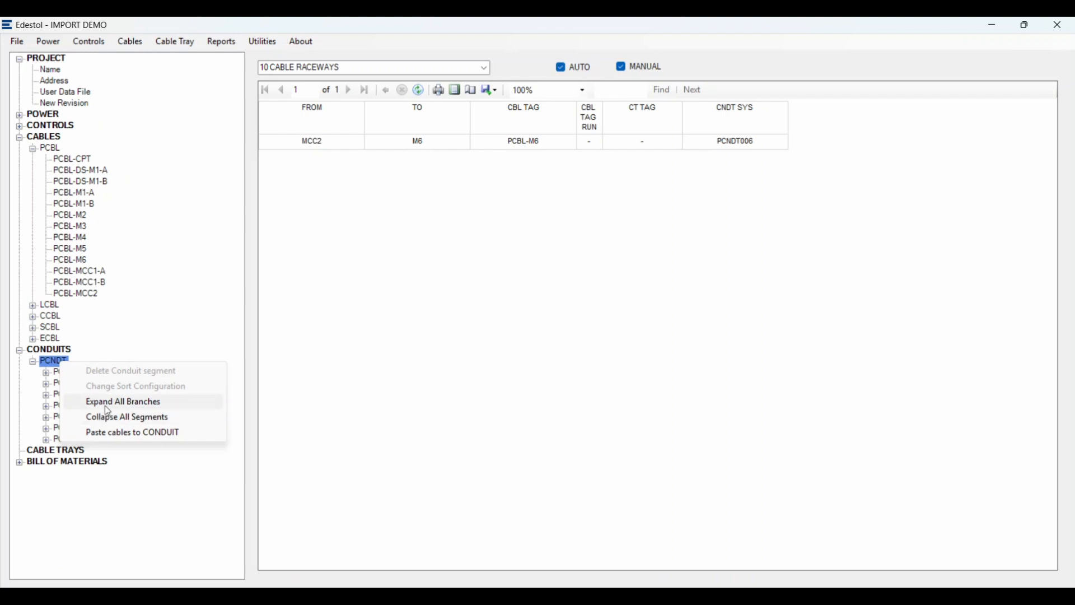
left_click(110, 403)
scroll(144, 355, "down", 2)
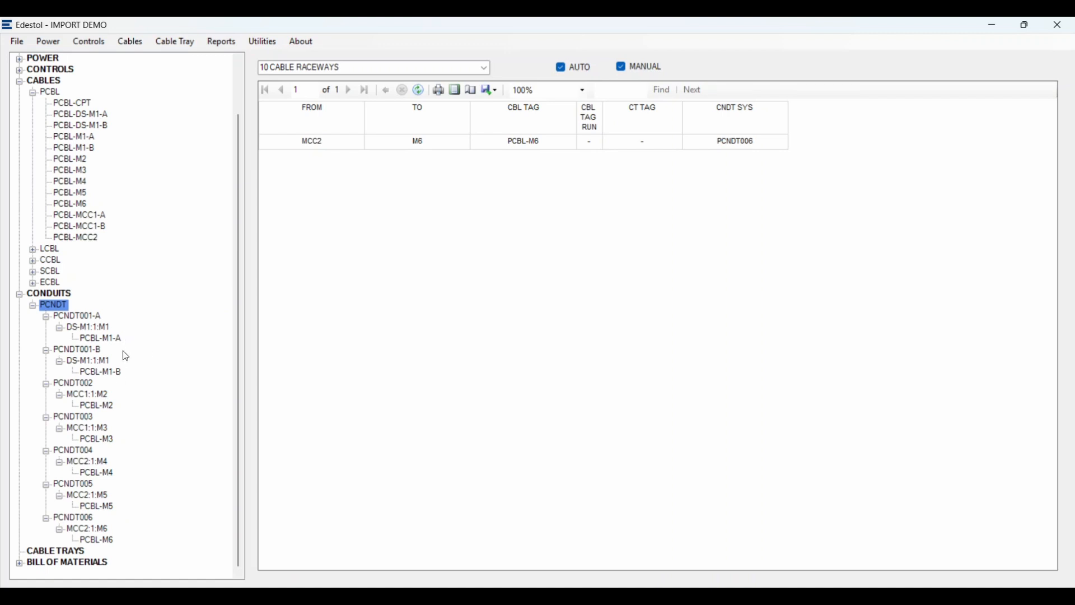
Step: Review the cable report and available options for PCNDT001-A's segment DS-M1:1:M1, and display the PCBL group's cable raceways report
left_click(88, 330)
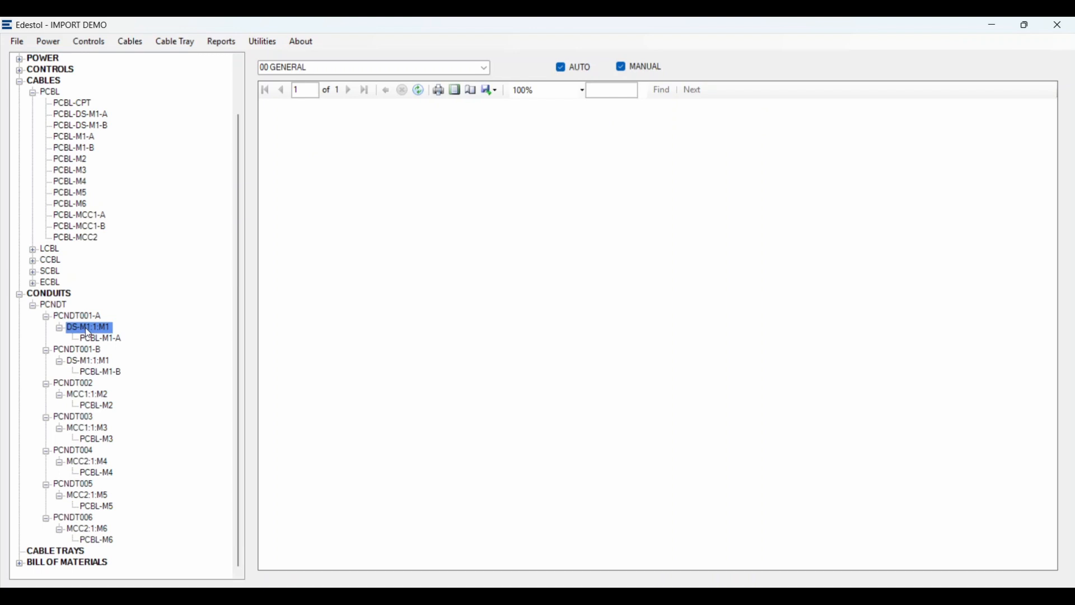
right_click(88, 330)
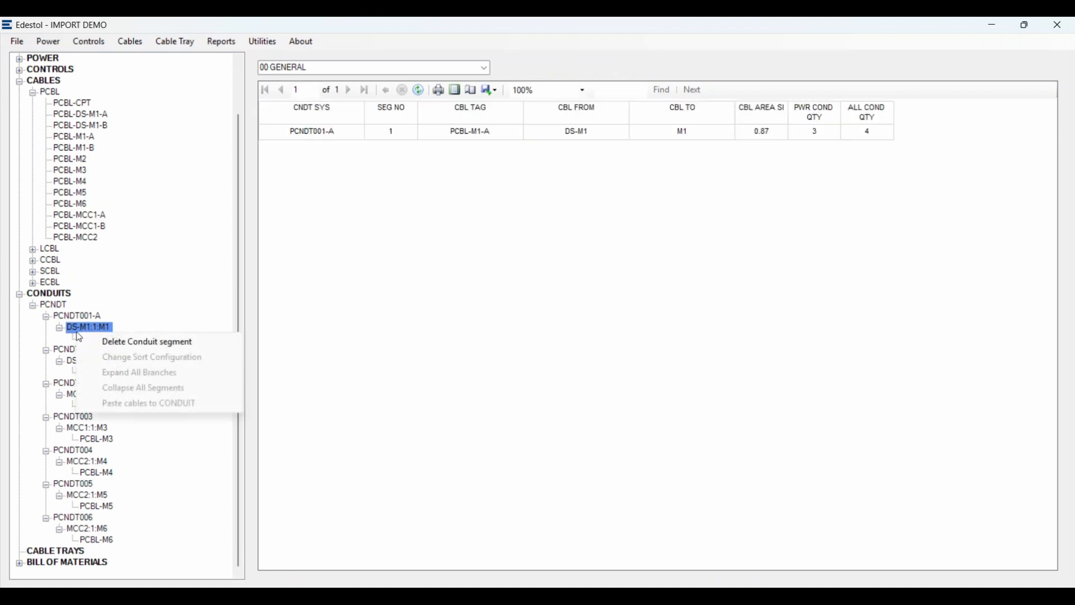
left_click(226, 252)
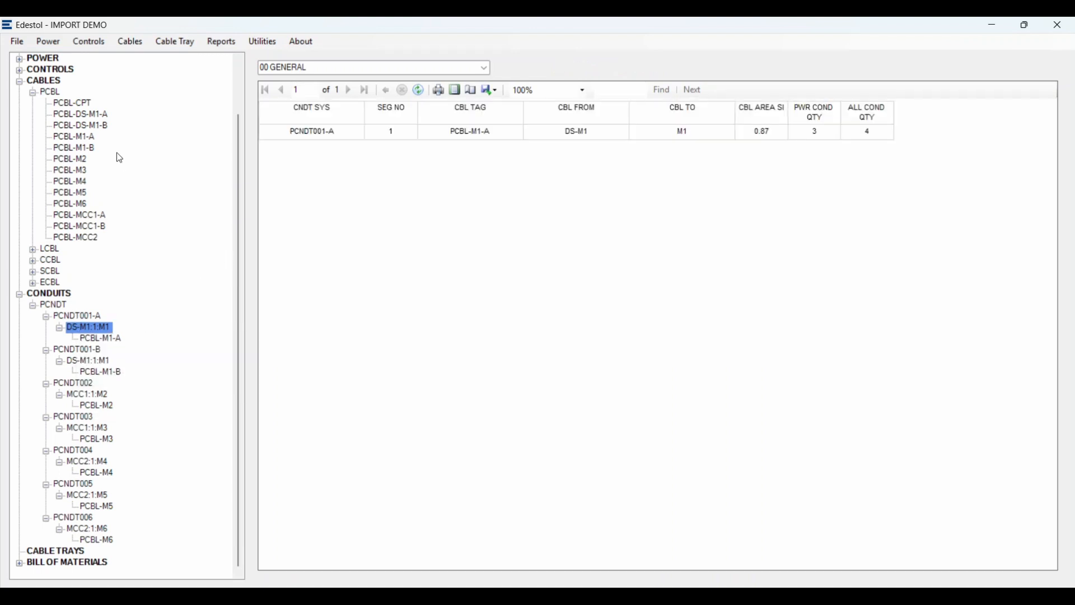
left_click(49, 95)
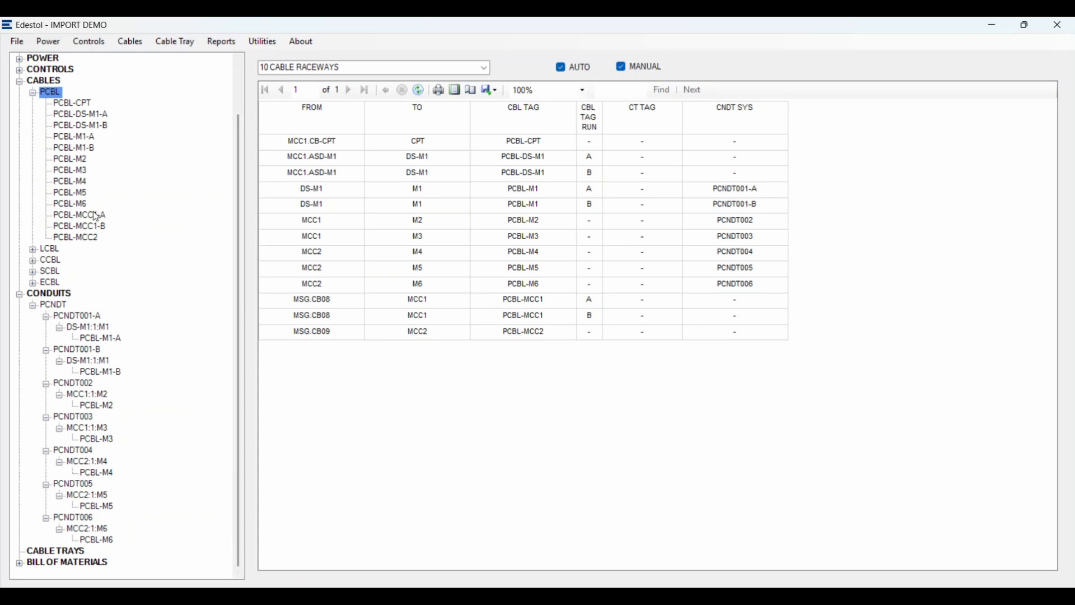
Step: Assign cables PCBL-MCC1-A, PCBL-MCC1-B and PCBL-MCC2 to new individual conduit systems, accepting the proposed names, EMT type and 40% fill limit
left_click(84, 217)
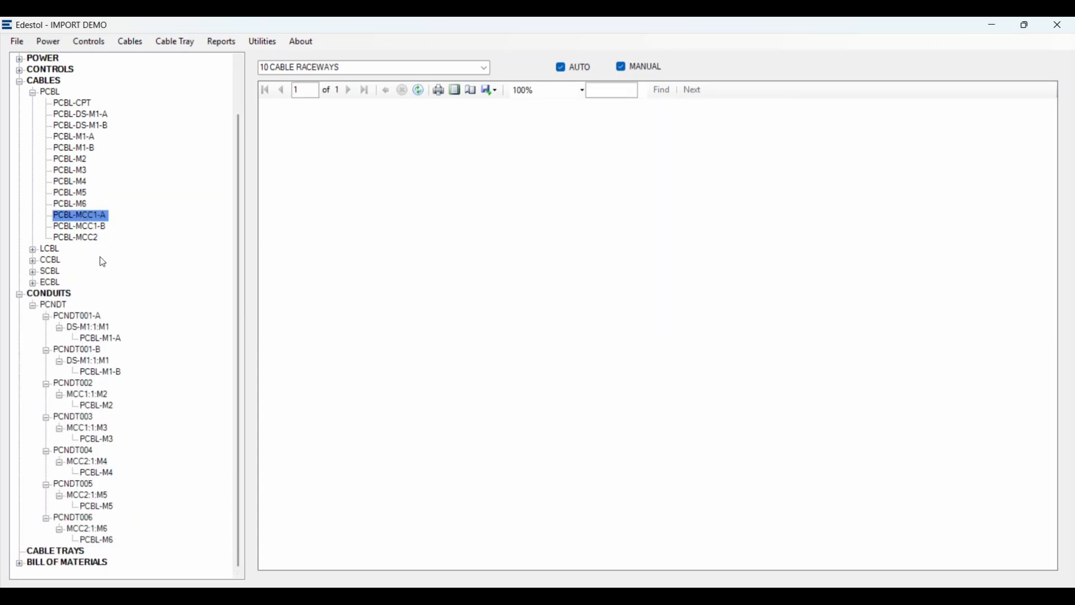
left_click(84, 238, "shift")
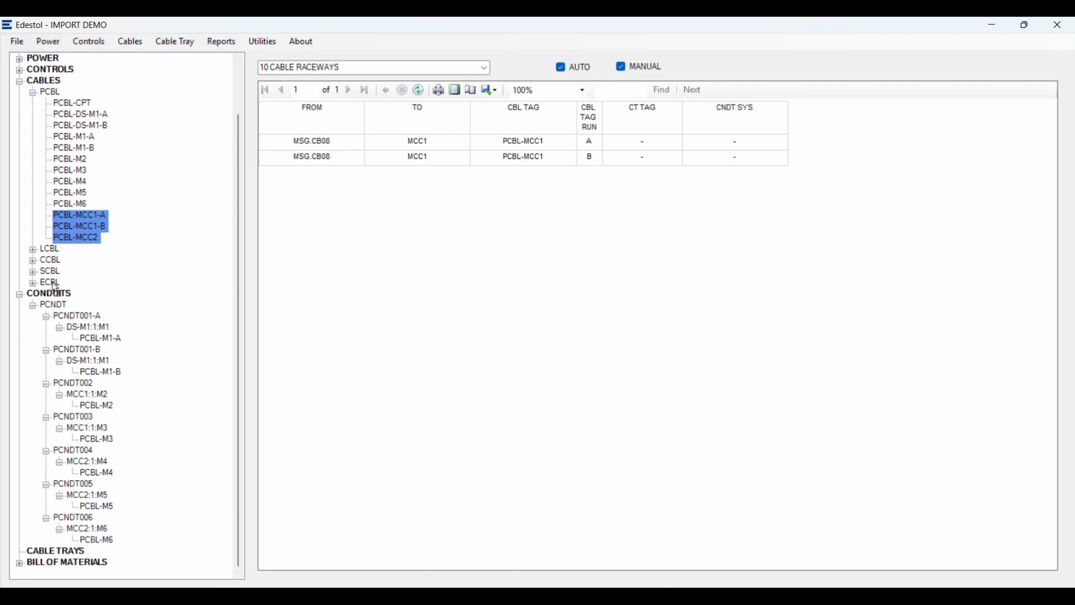
double_click(53, 302)
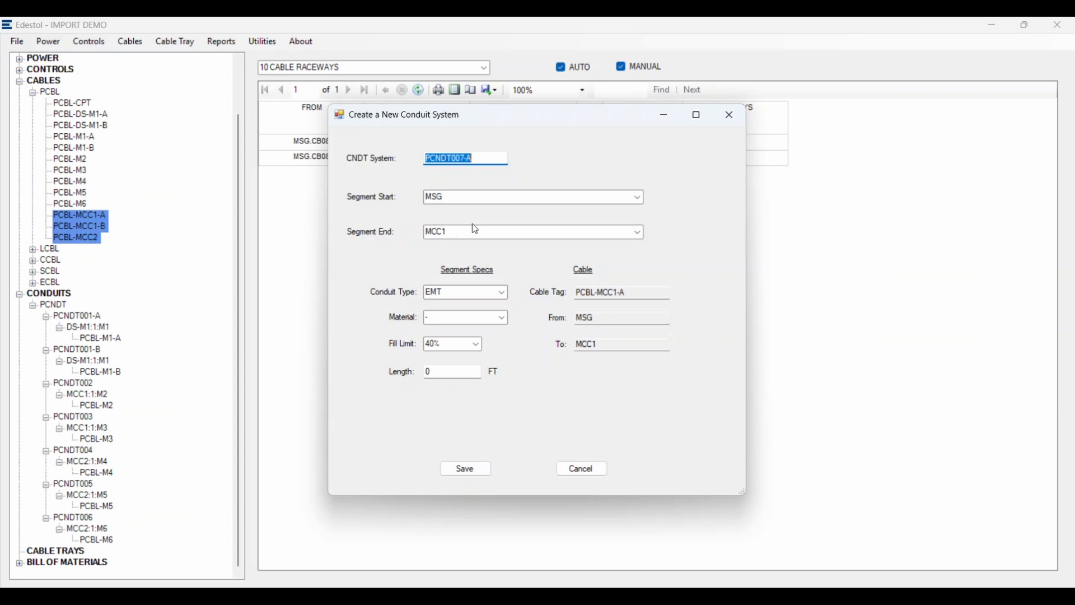
left_click(464, 471)
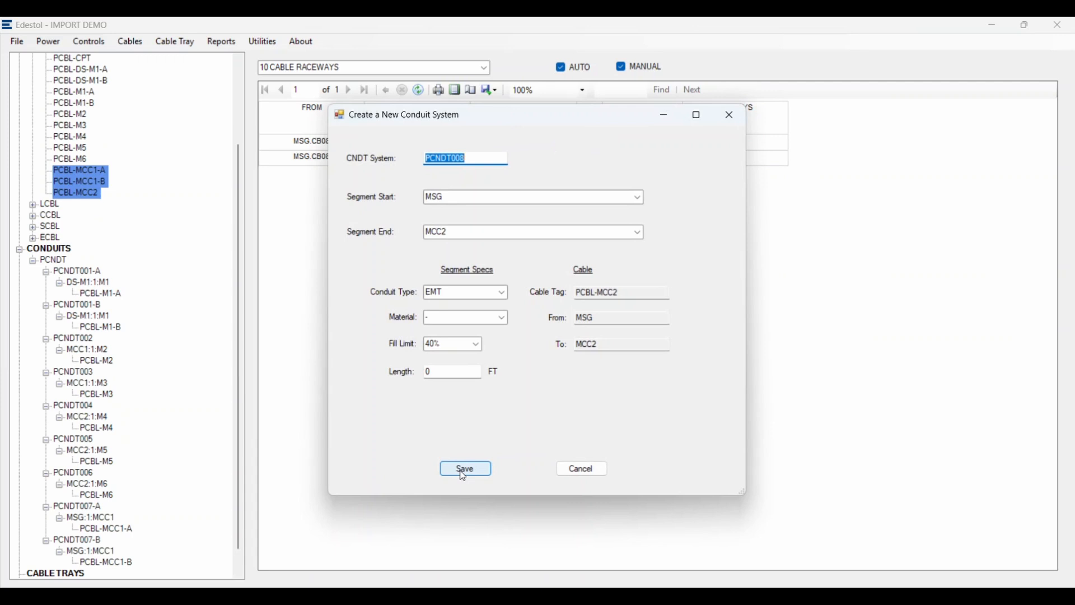
left_click(464, 471)
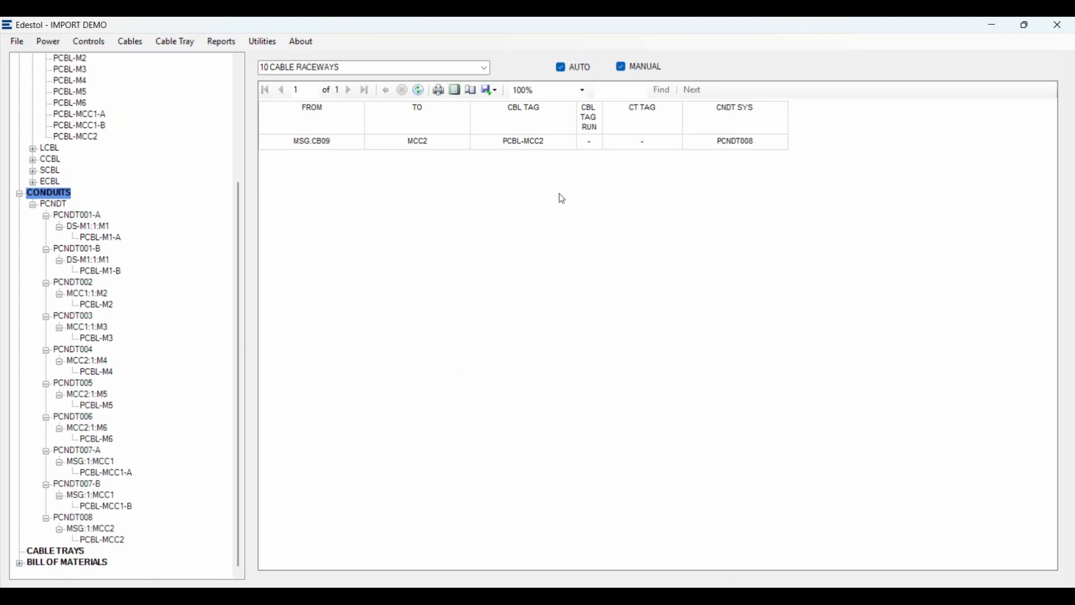
Step: Review the 00 GENERAL report for the PCNDT conduit group and conduit PCNDT001-A, and collapse the PCNDT branch
left_click(56, 205)
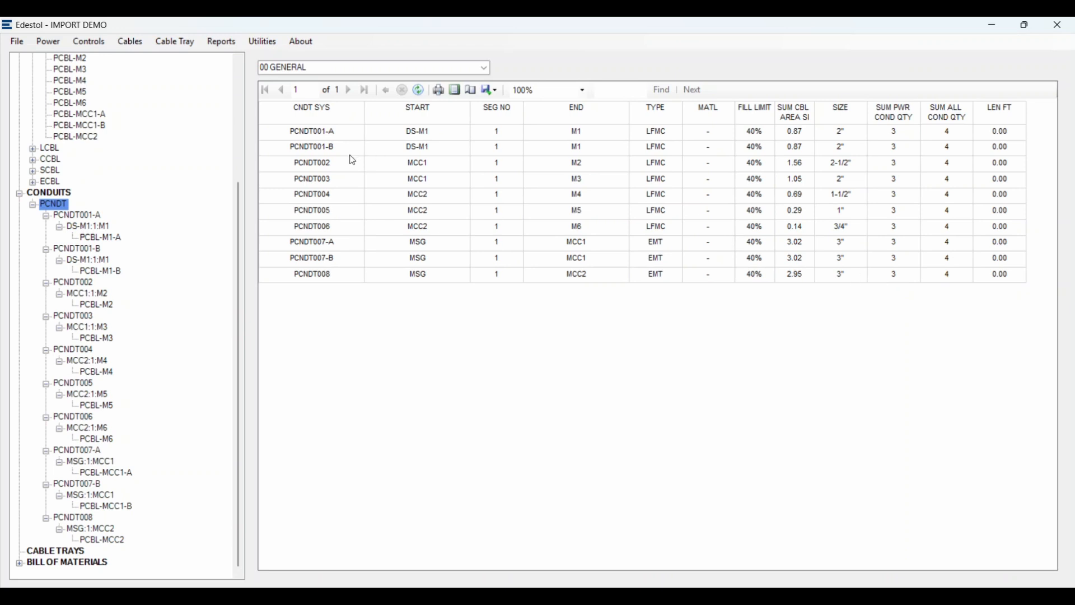
left_click_drag(243, 204, 243, 82)
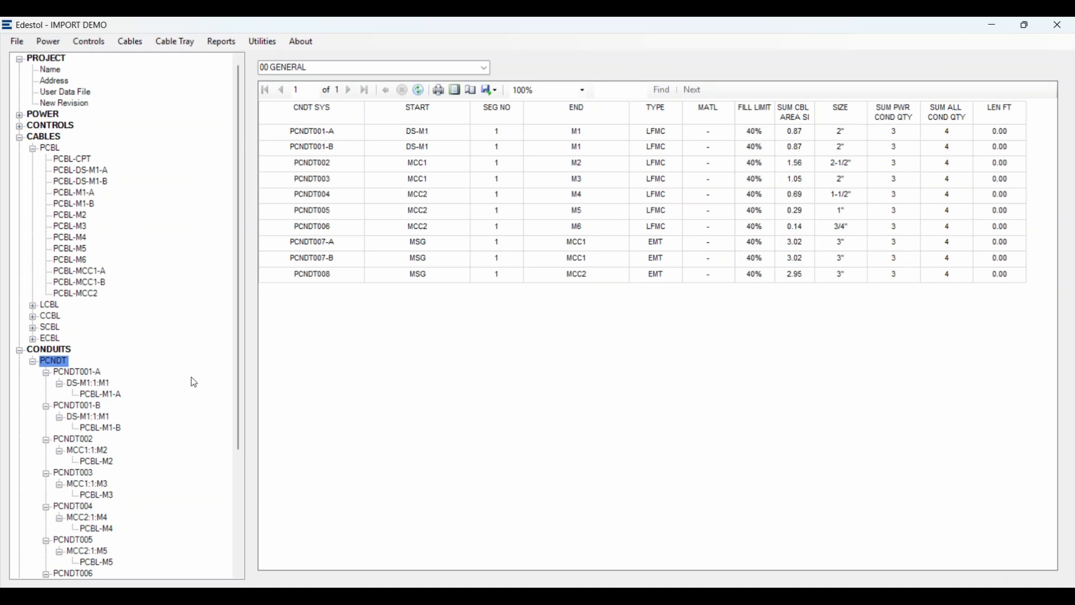
scroll(190, 377, "down", 5)
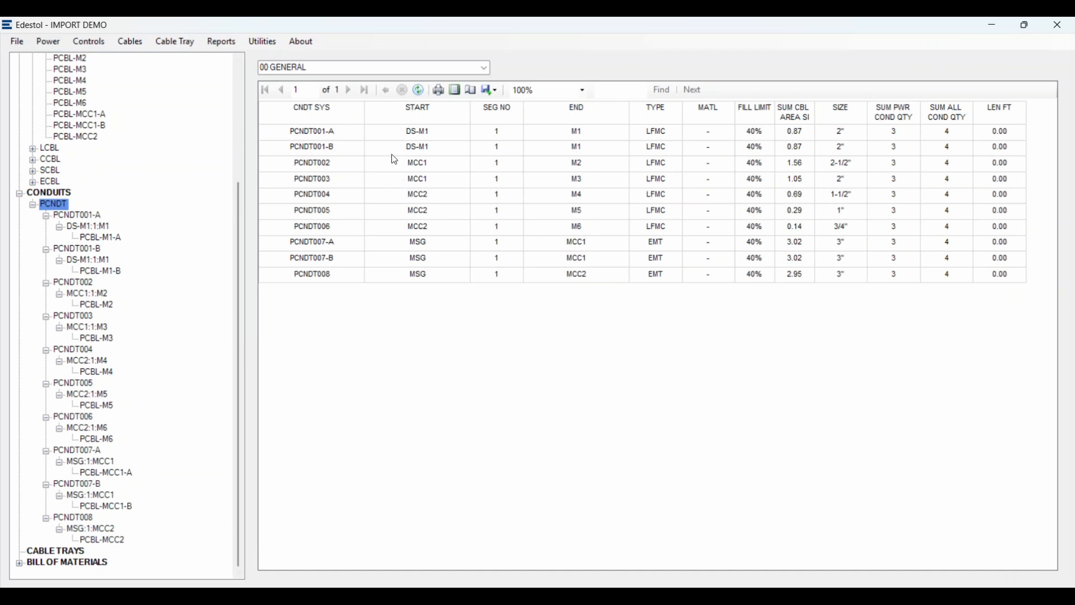
scroll(132, 150, "up", 5)
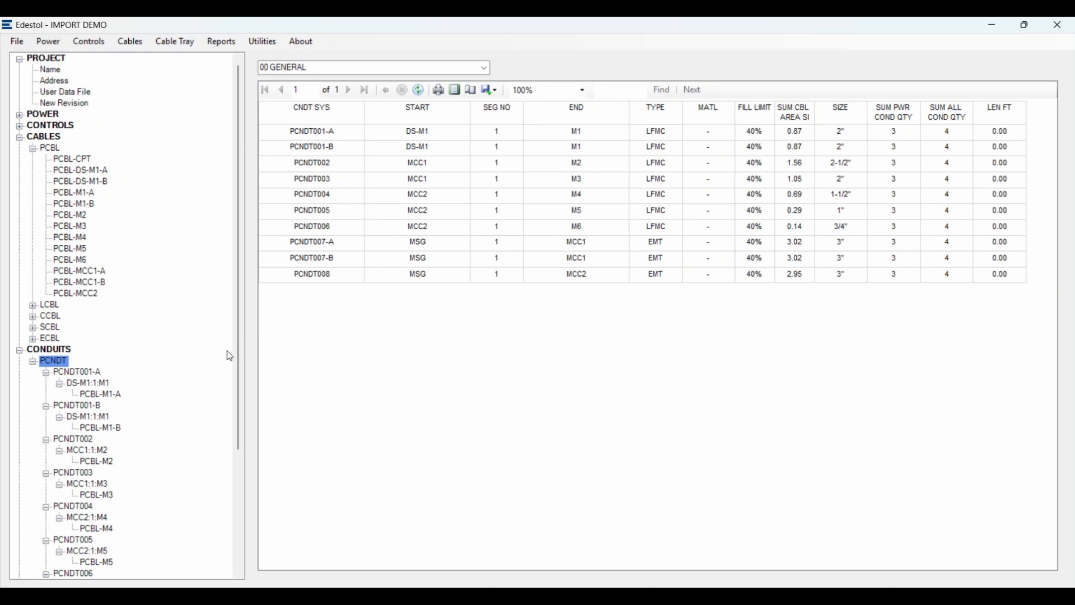
left_click(73, 372)
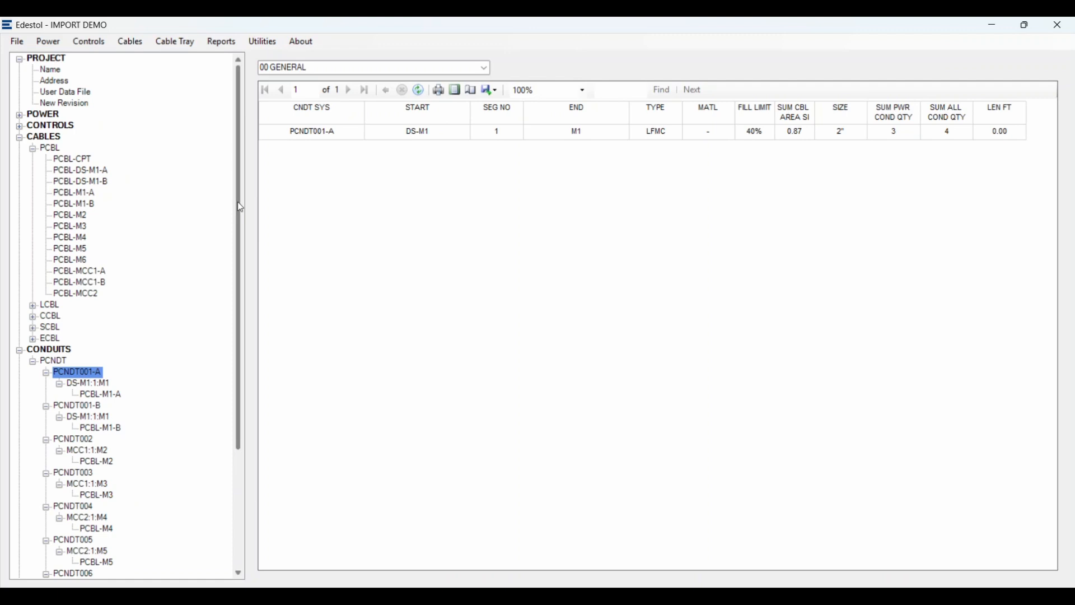
left_click_drag(238, 202, 237, 359)
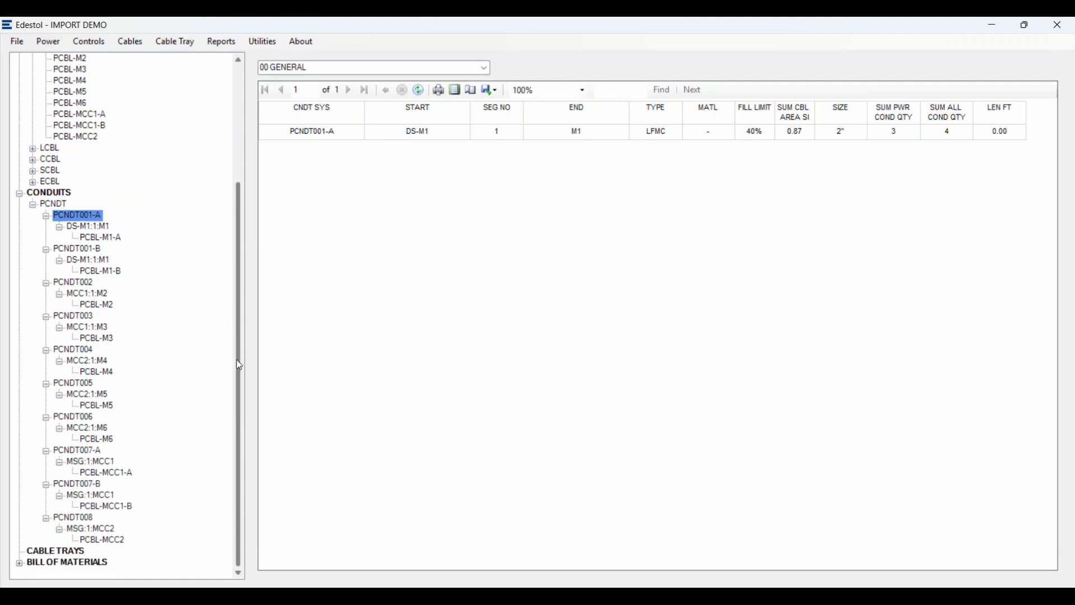
left_click(32, 205)
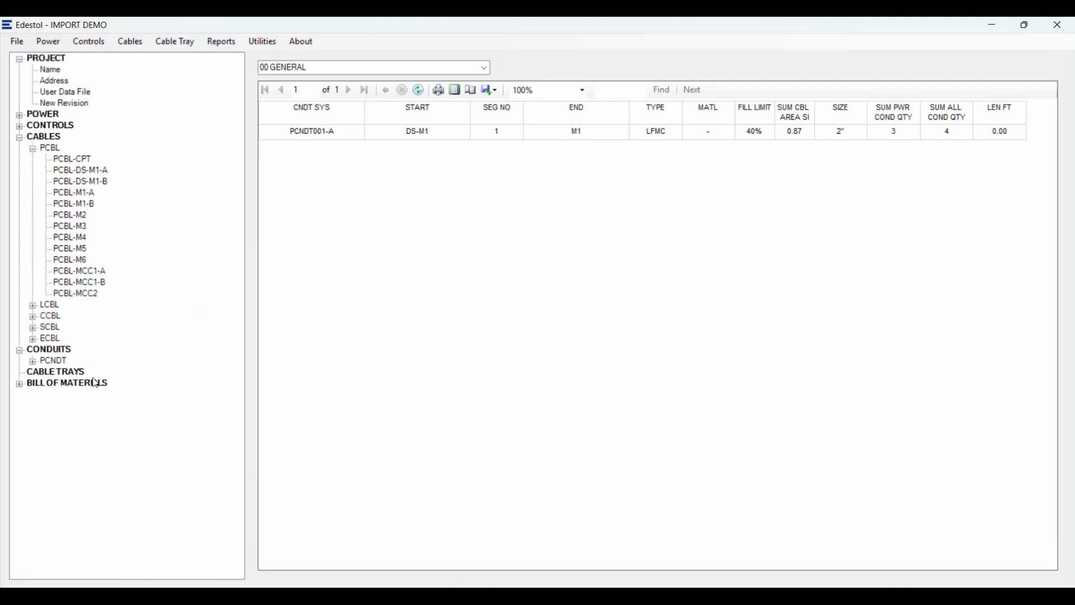
Step: Assign cable ECBL-RIO1 from the ECBL group to a new conduit system from PLC to RIO1, accepting RMC type and 31% fill limit
left_click(32, 340)
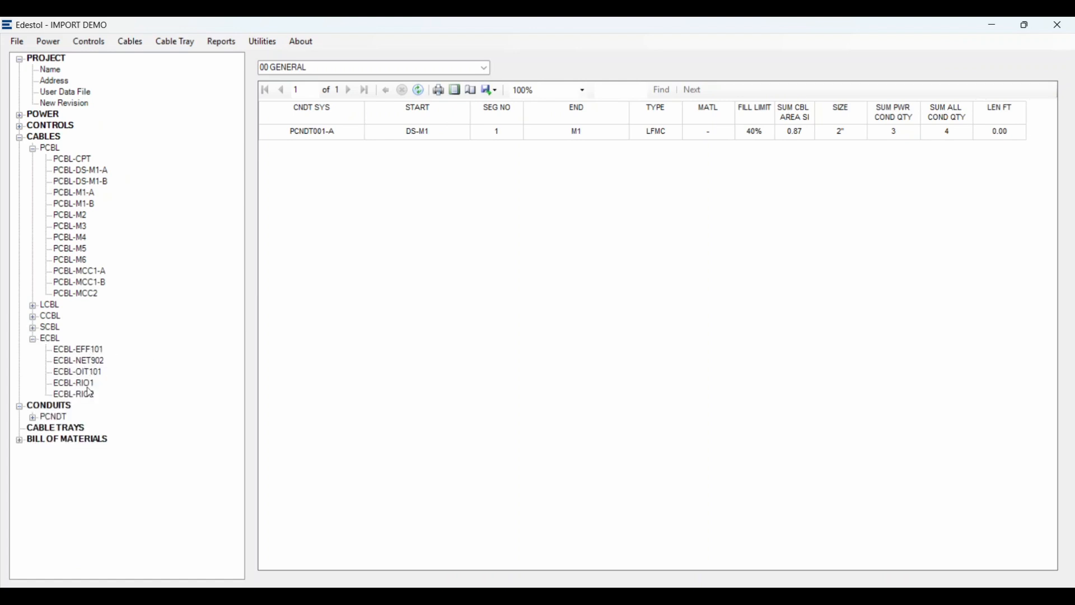
left_click(81, 363)
left_click(71, 385)
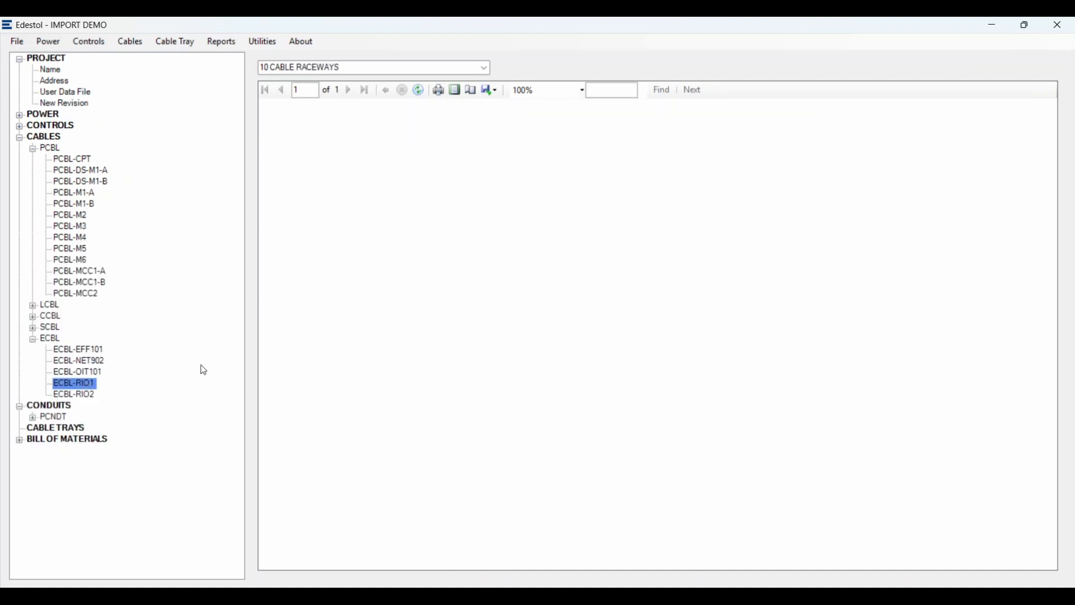
left_click(32, 419)
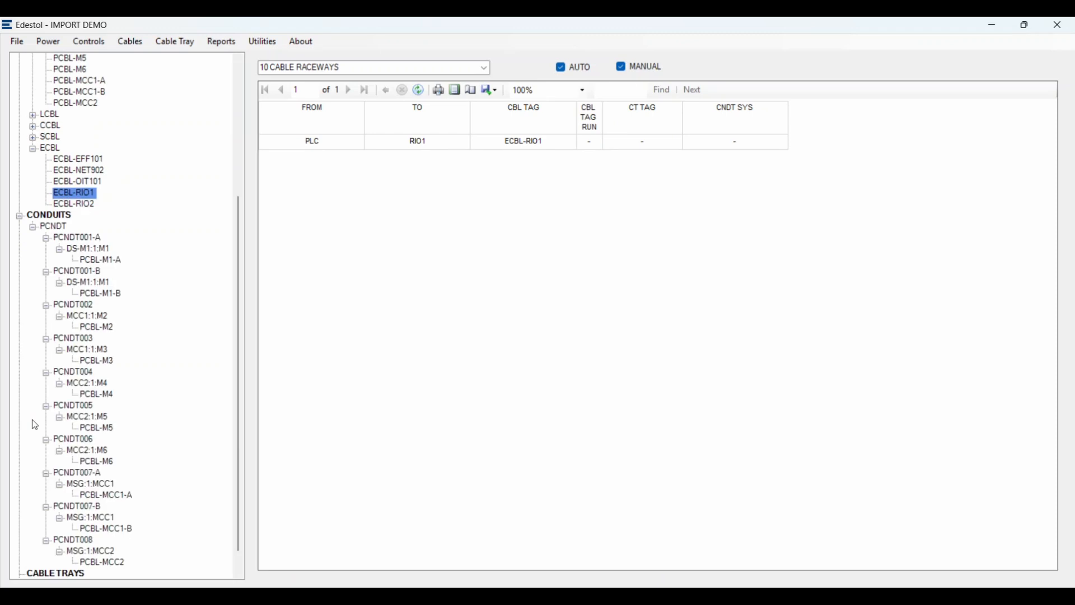
left_click(33, 227)
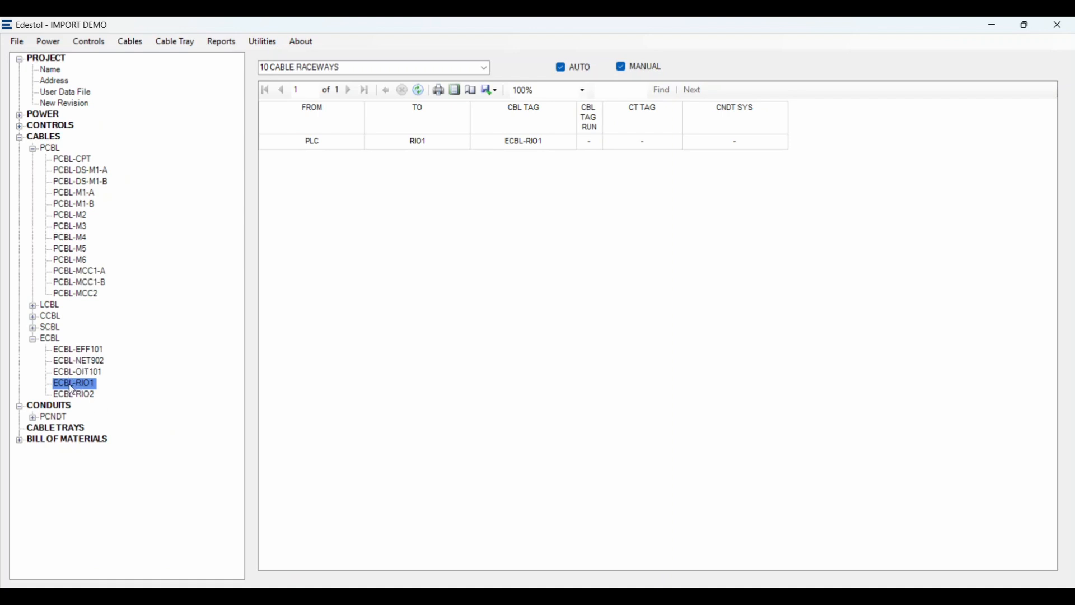
double_click(47, 408)
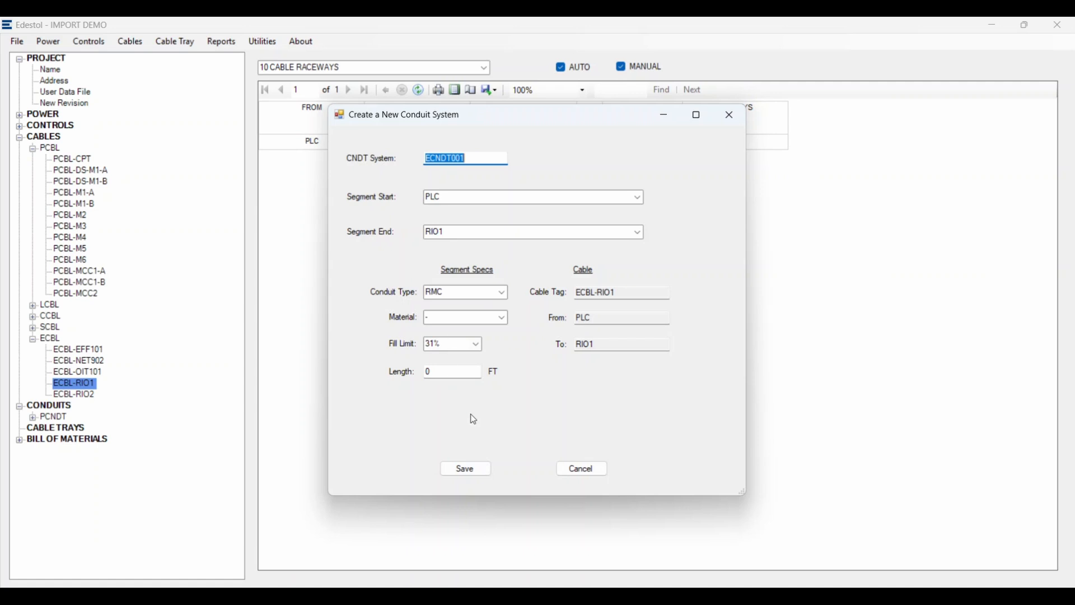
left_click(466, 471)
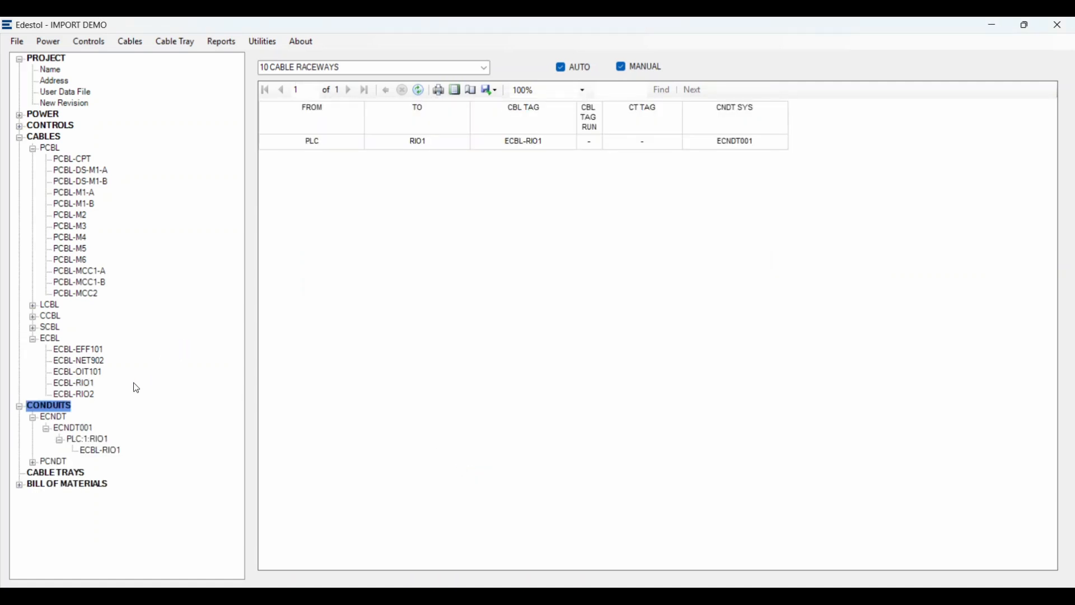
Step: Add cable ECBL-RIO2 to conduit system ECNDT001 from PLC to RIO2 with RMC type and 31% fill limit, and review the system's segment report
left_click(72, 398)
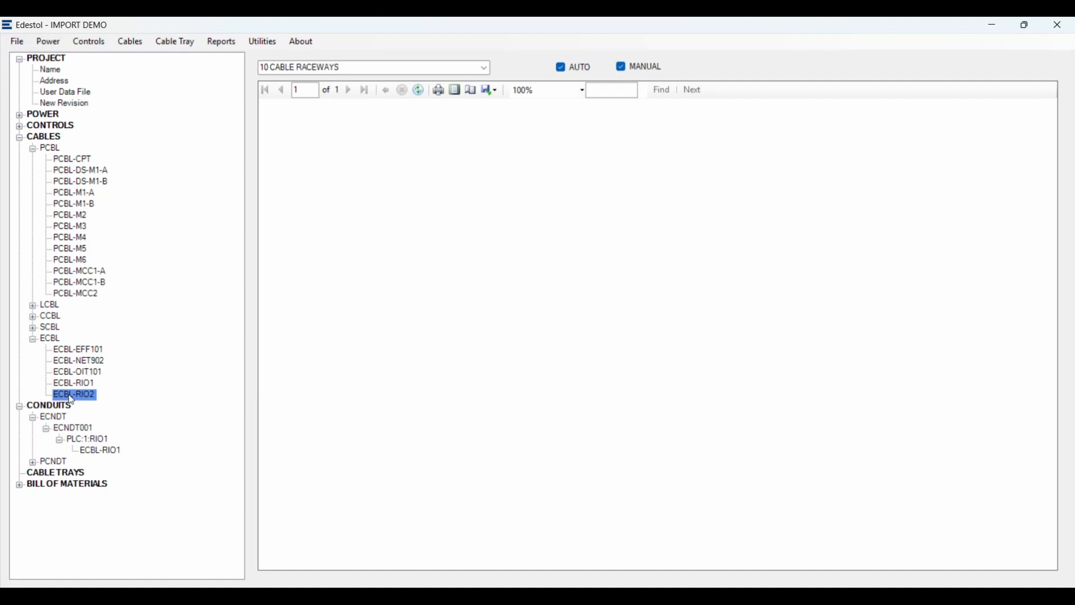
double_click(71, 430)
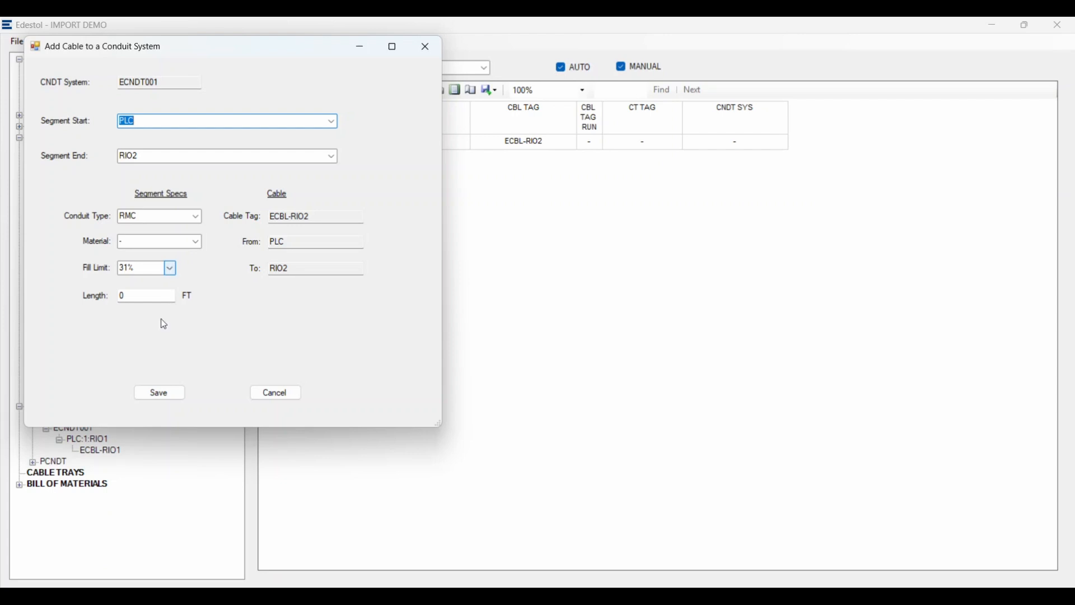
left_click(161, 395)
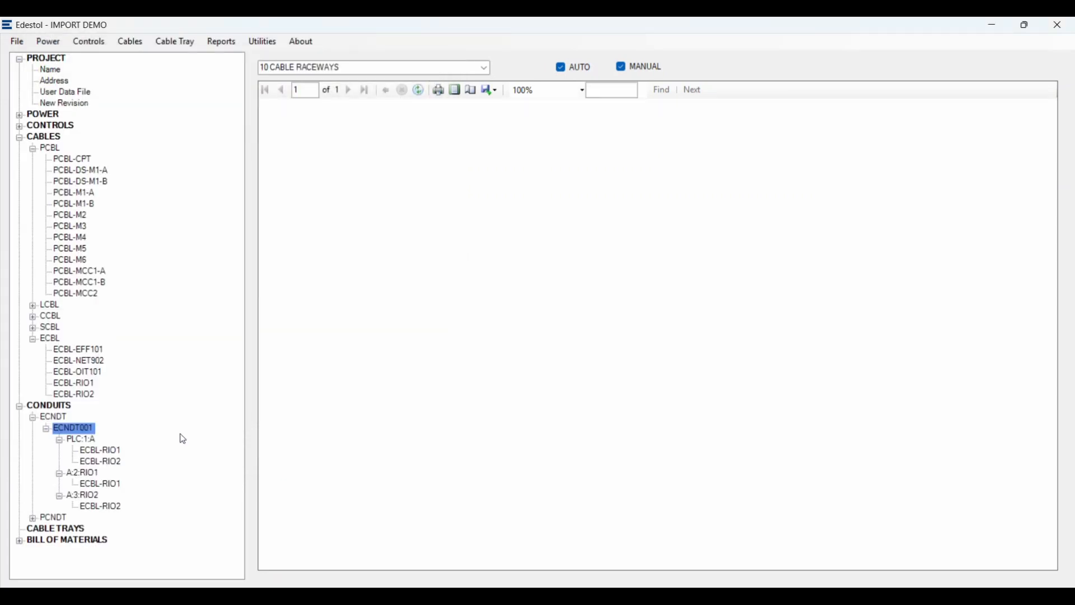
left_click(82, 442)
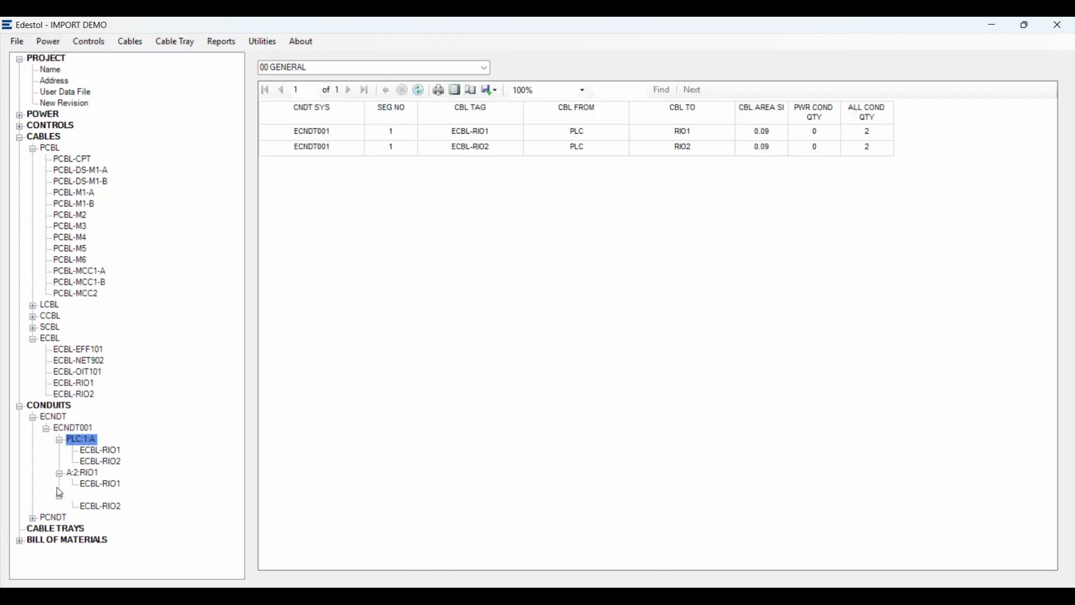
left_click(75, 429)
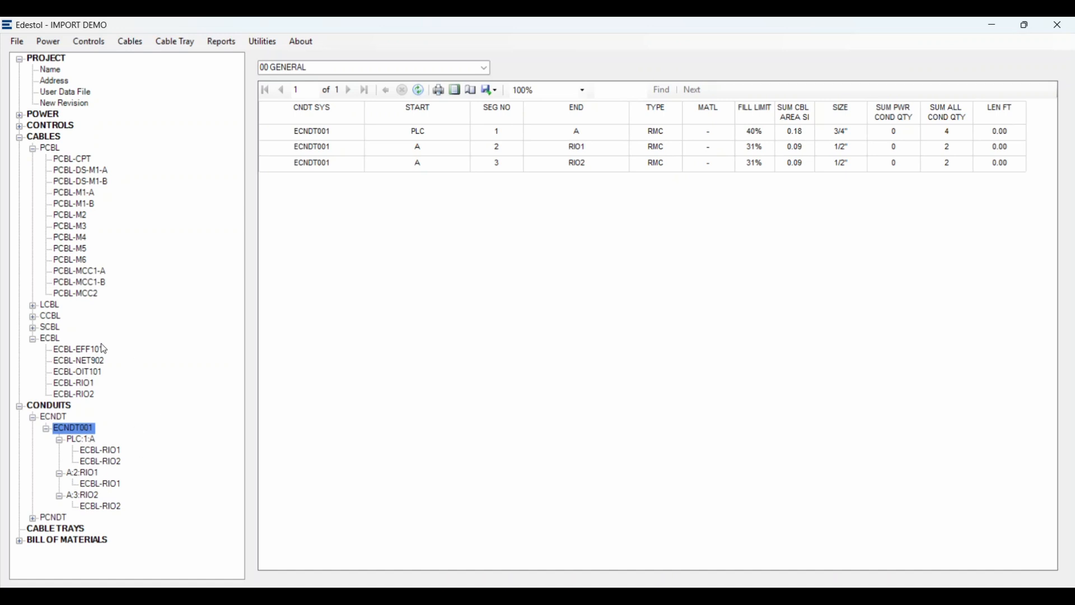
Step: Add cables ECBL-EFF101, ECBL-NET902 and ECBL-OIT101 together to conduit system ECNDT001, accepting RMC type and fill limits of 53%, 40% and 31%
left_click(64, 354)
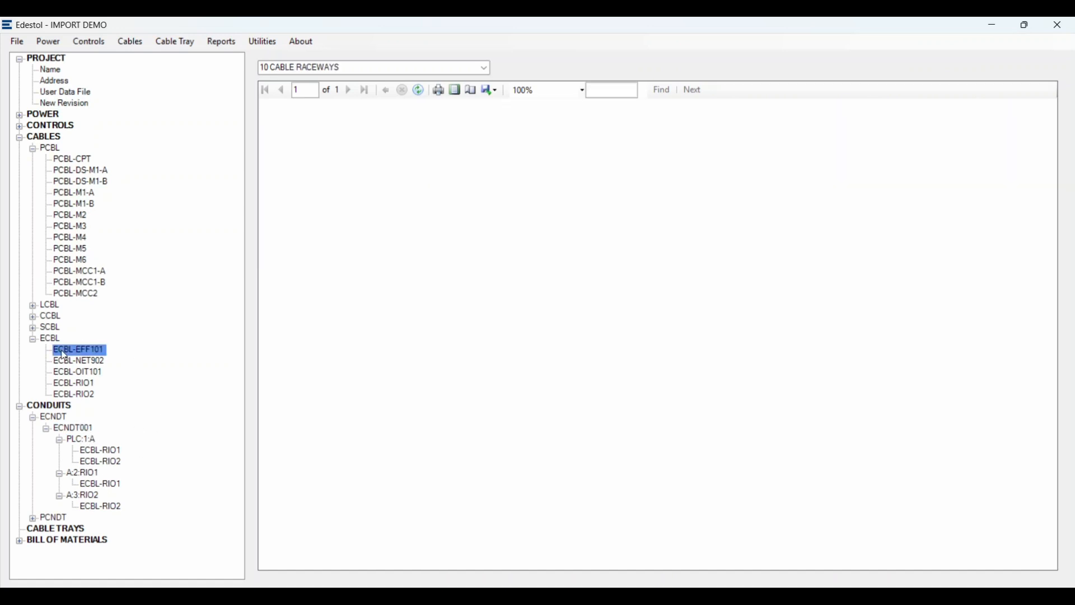
left_click_drag(64, 354, 73, 370)
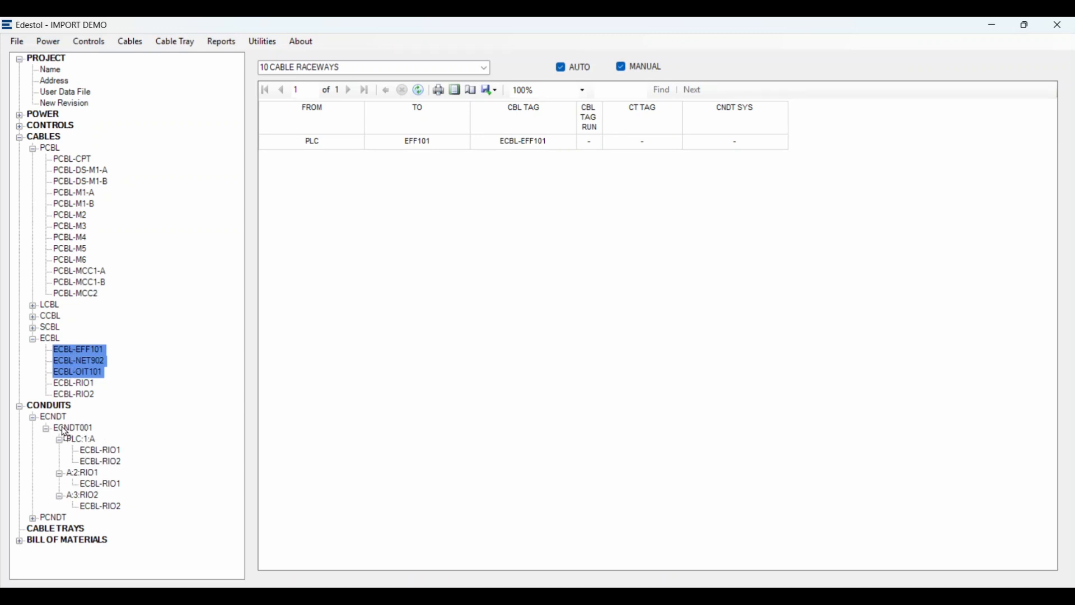
left_click_drag(62, 427, 64, 428)
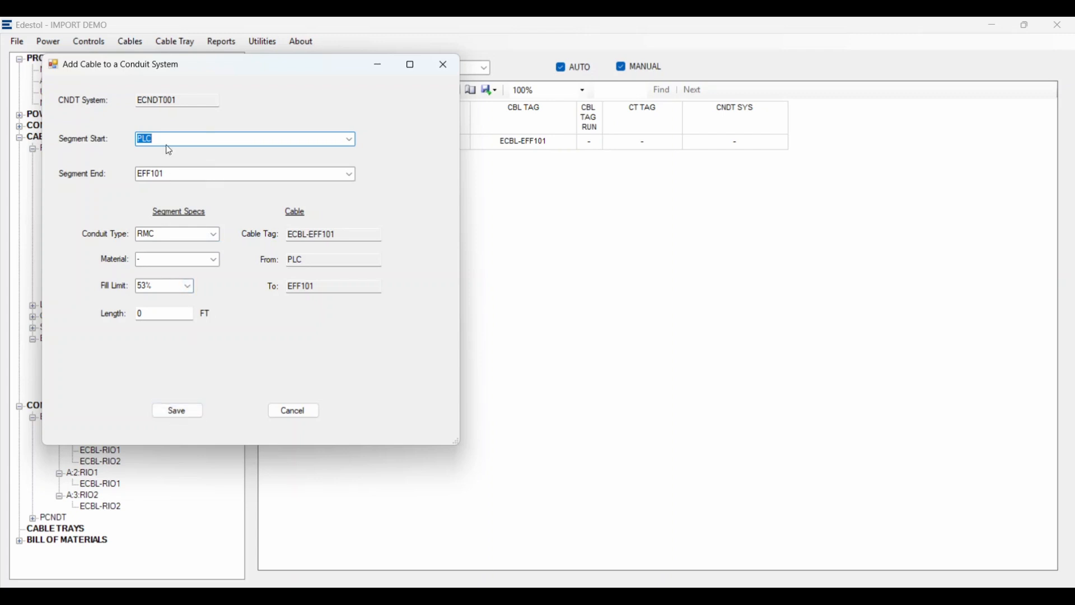
left_click(176, 414)
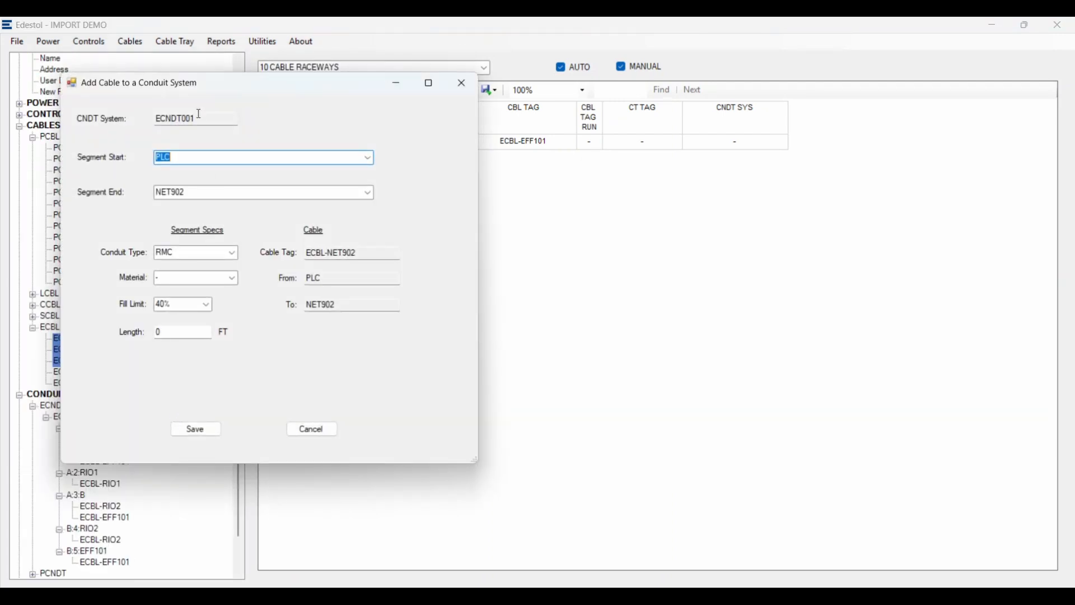
left_click(195, 429)
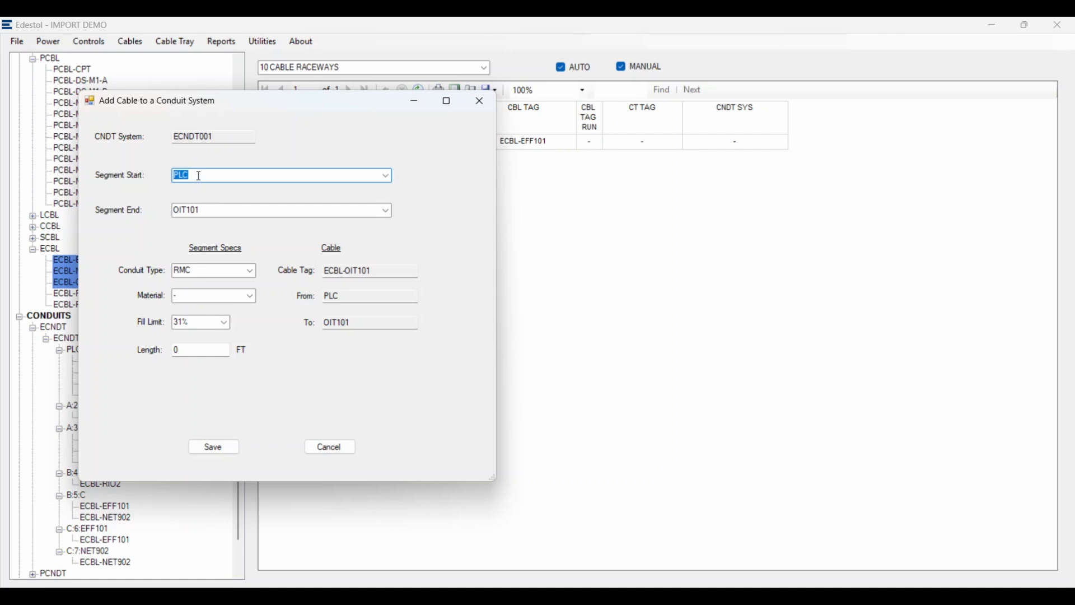
left_click(208, 450)
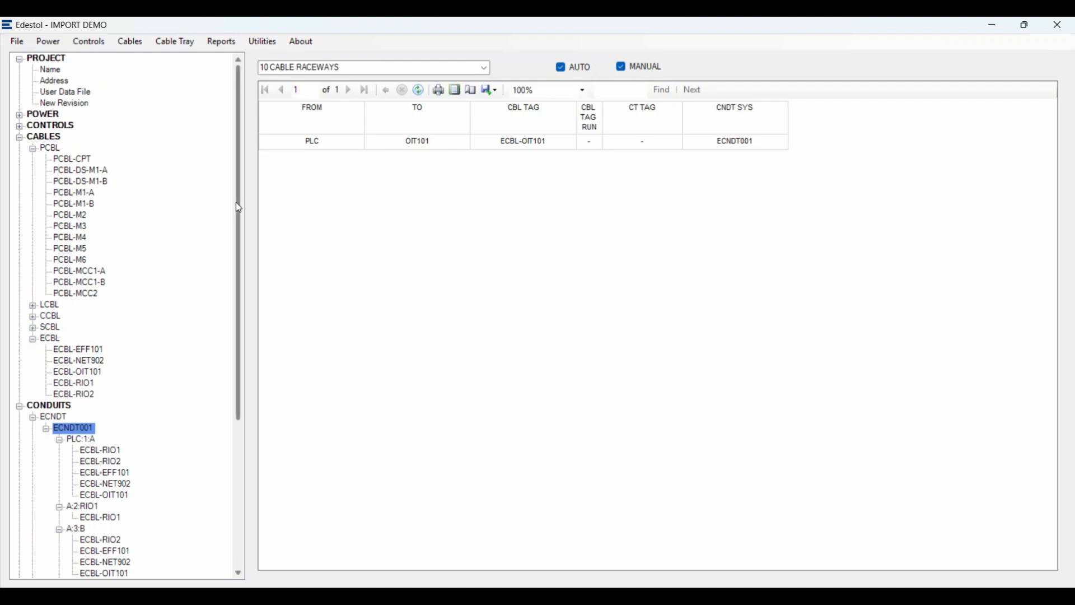
Step: Collapse the PCBL cable group and review the 00 GENERAL segment report for conduit system ECNDT001
left_click(32, 149)
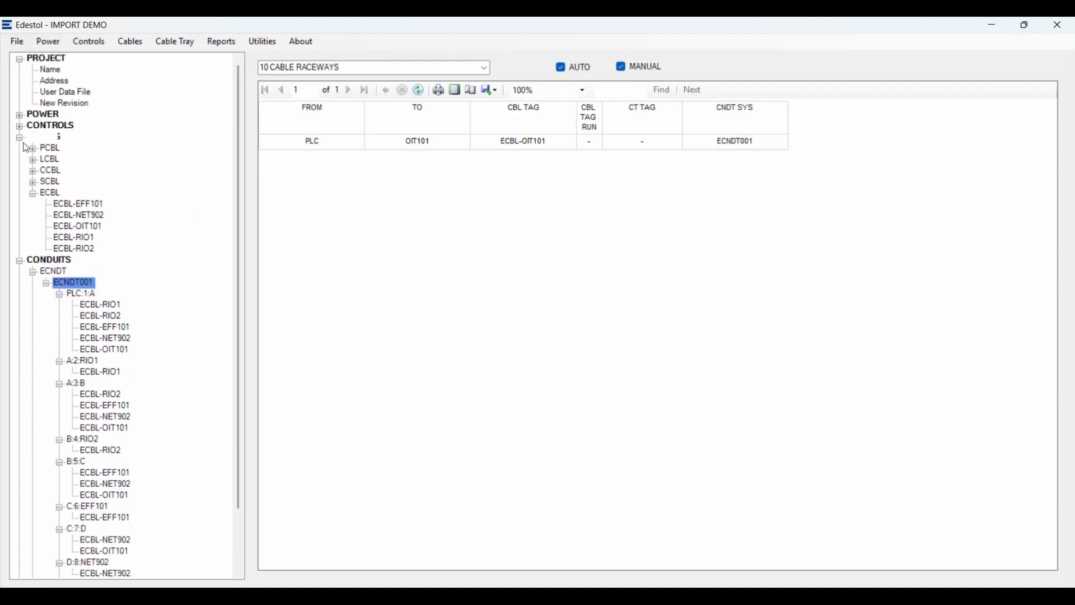
scroll(162, 266, "down", 2)
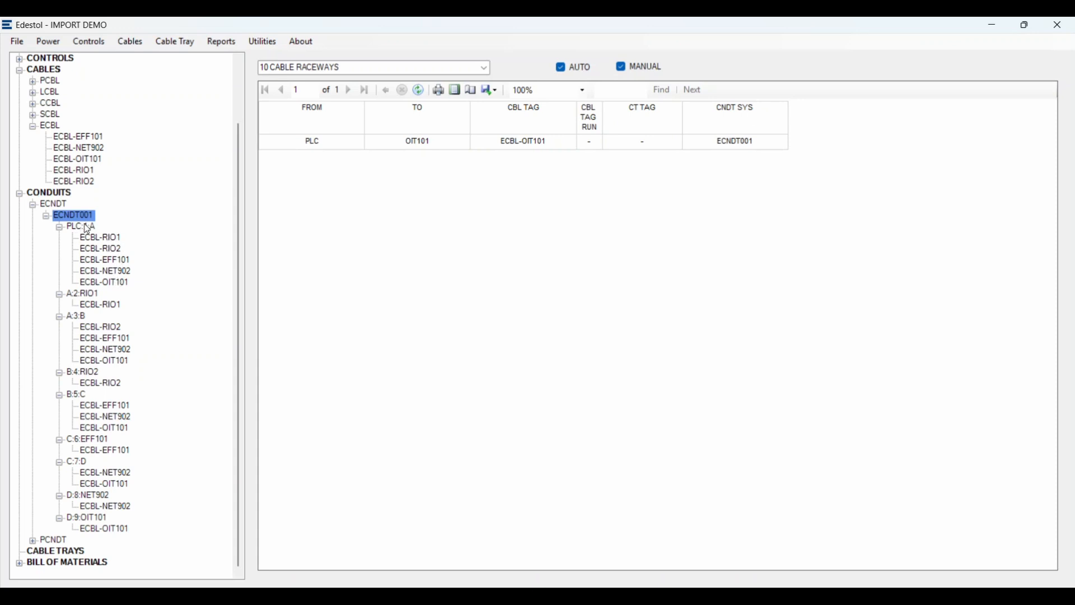
left_click(63, 218)
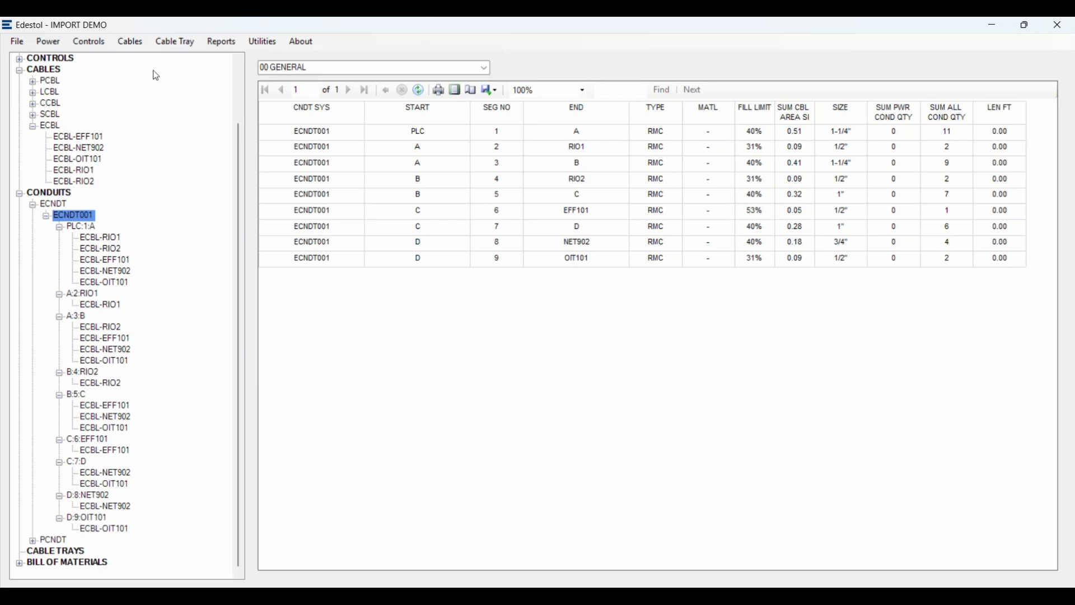
Step: Examine the devices in the CONTROLS and POWER branches, and leave the CABLES, CONTROLS and POWER branches collapsed
left_click(134, 42)
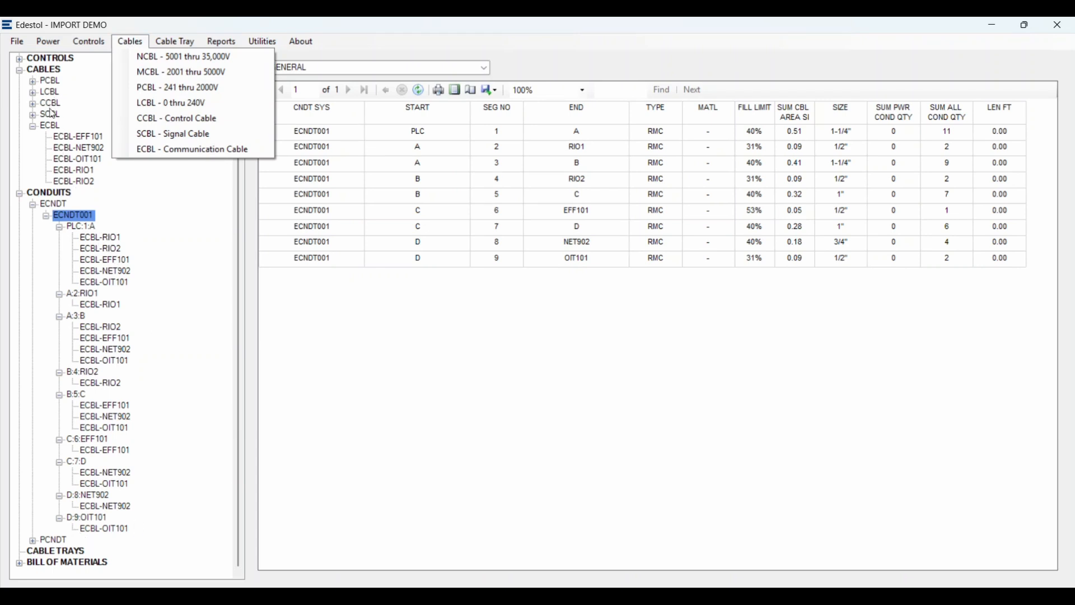
left_click(19, 72)
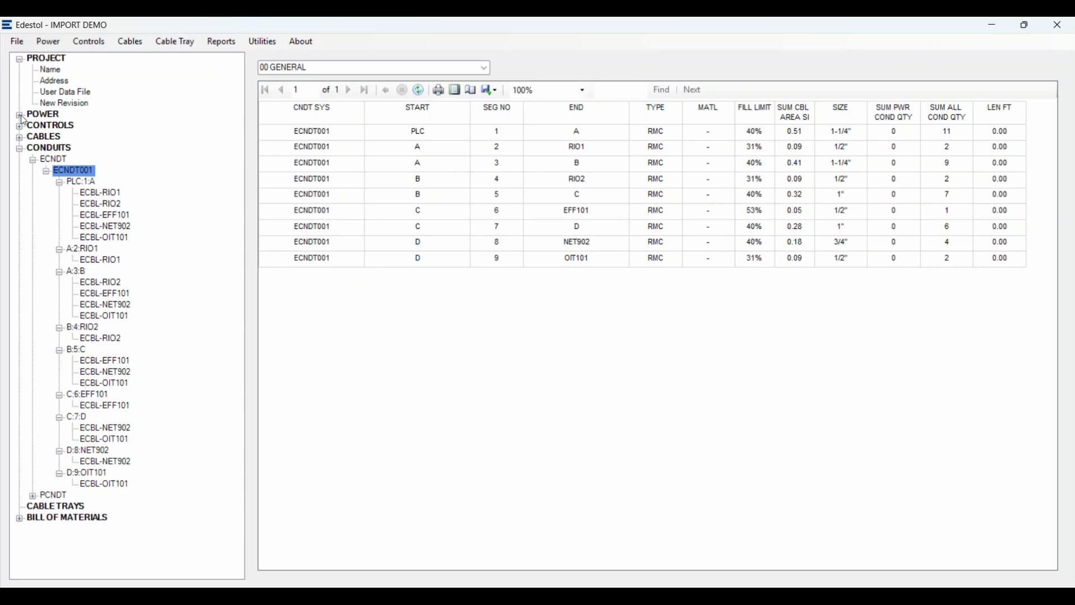
left_click(20, 127)
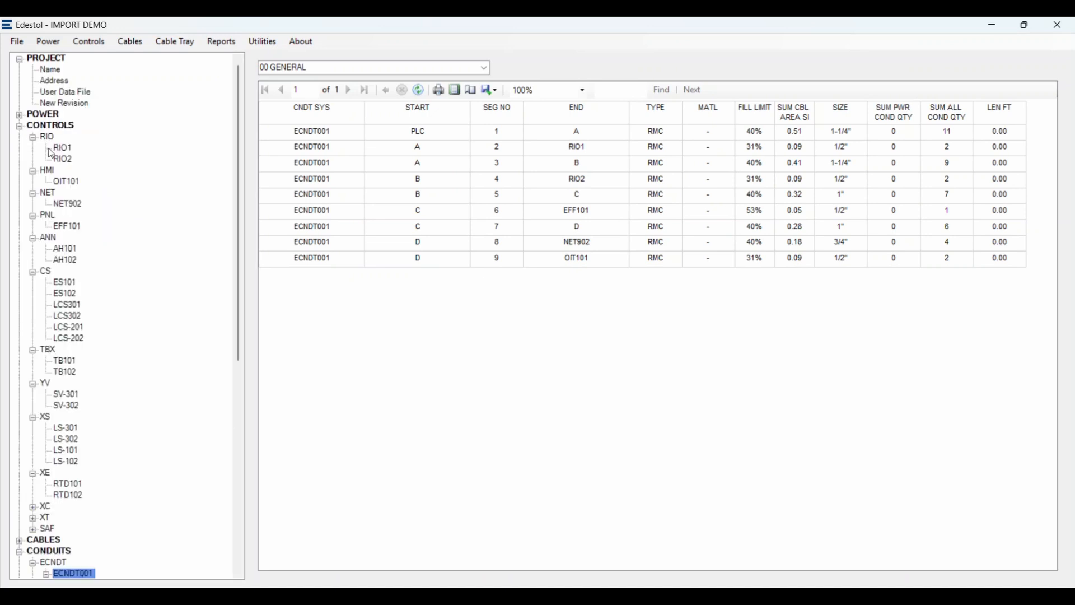
left_click(19, 116)
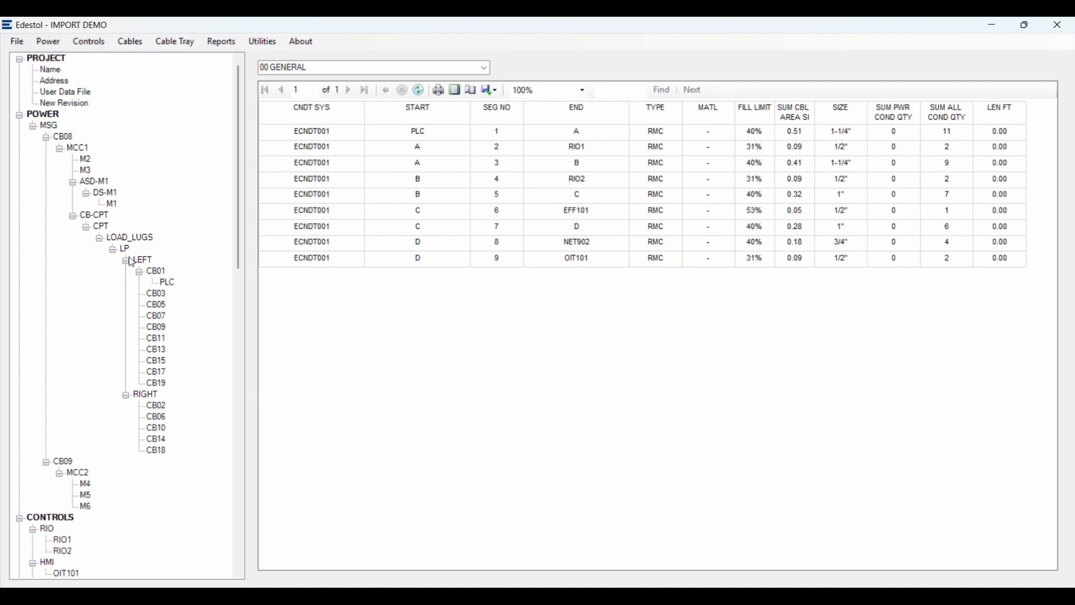
left_click(32, 126)
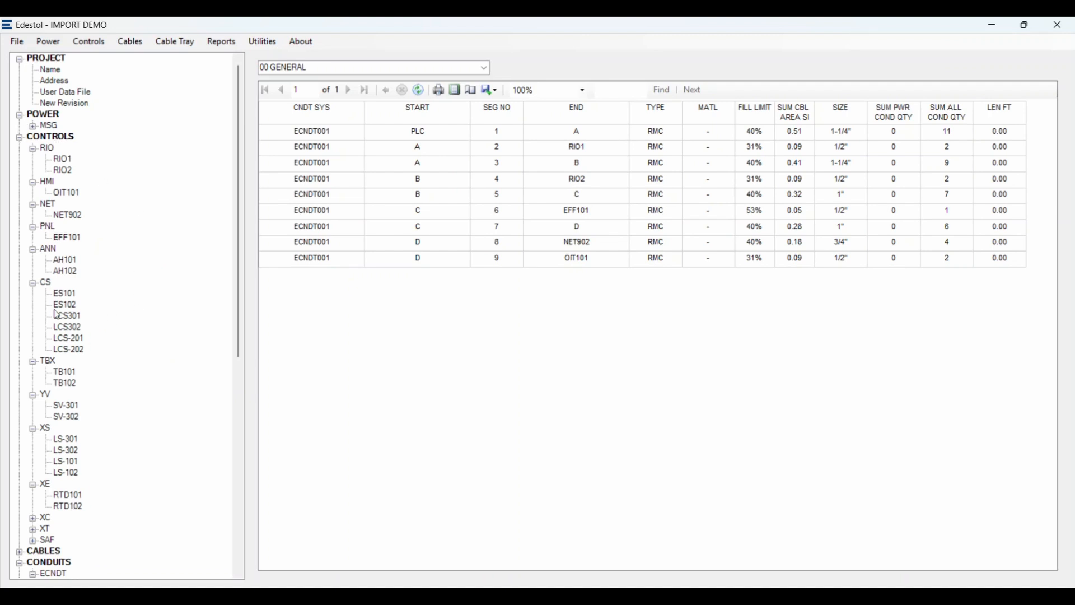
left_click(19, 138)
left_click(19, 115)
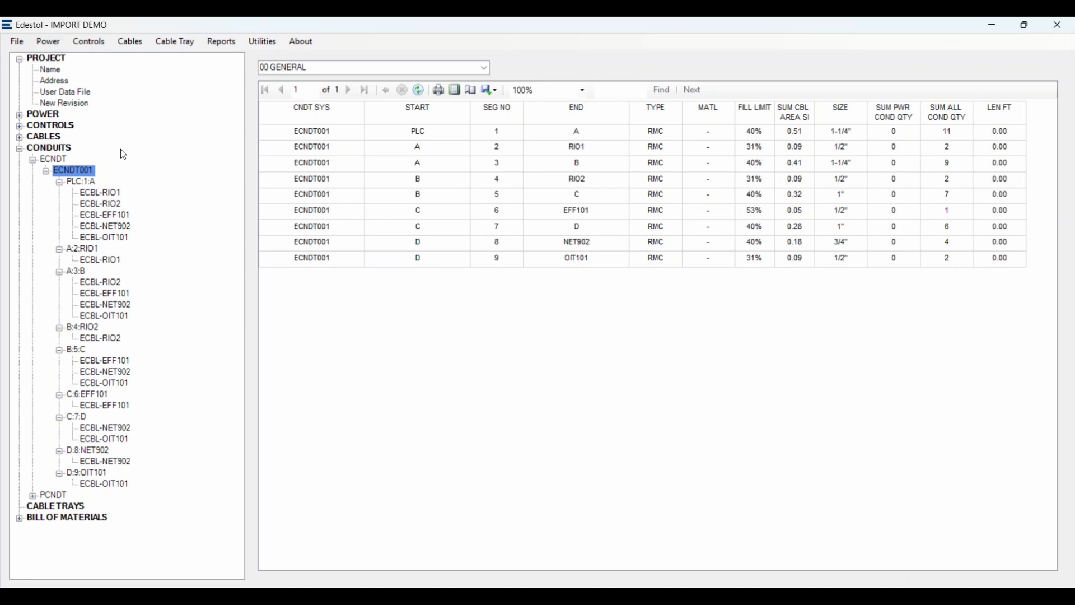
Step: Start a new ECBL communication cable under CABLES, running from OIT101 to RIO1
left_click(128, 43)
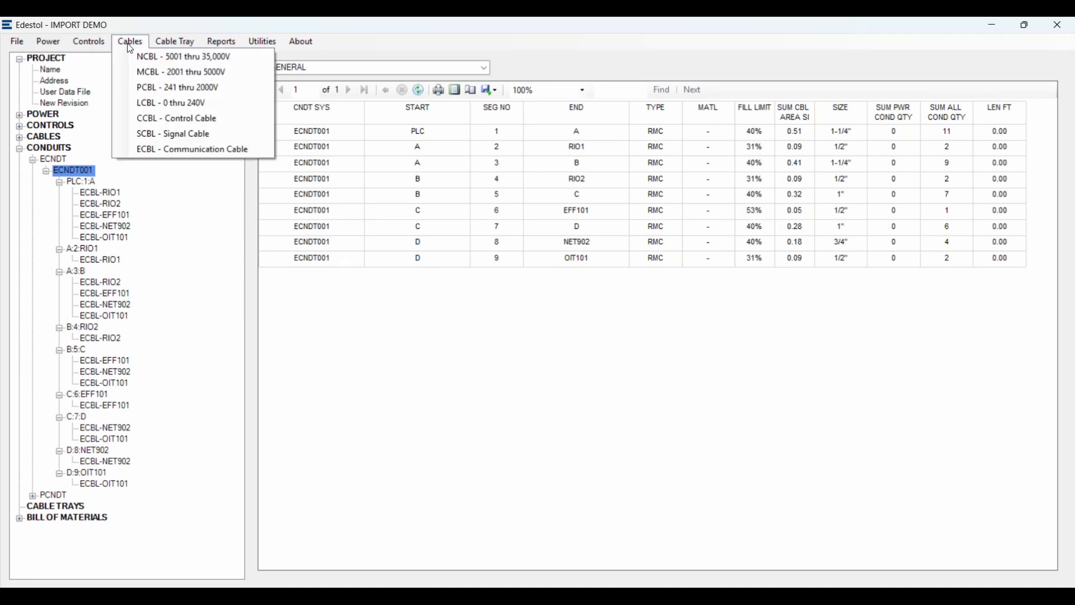
left_click(161, 149)
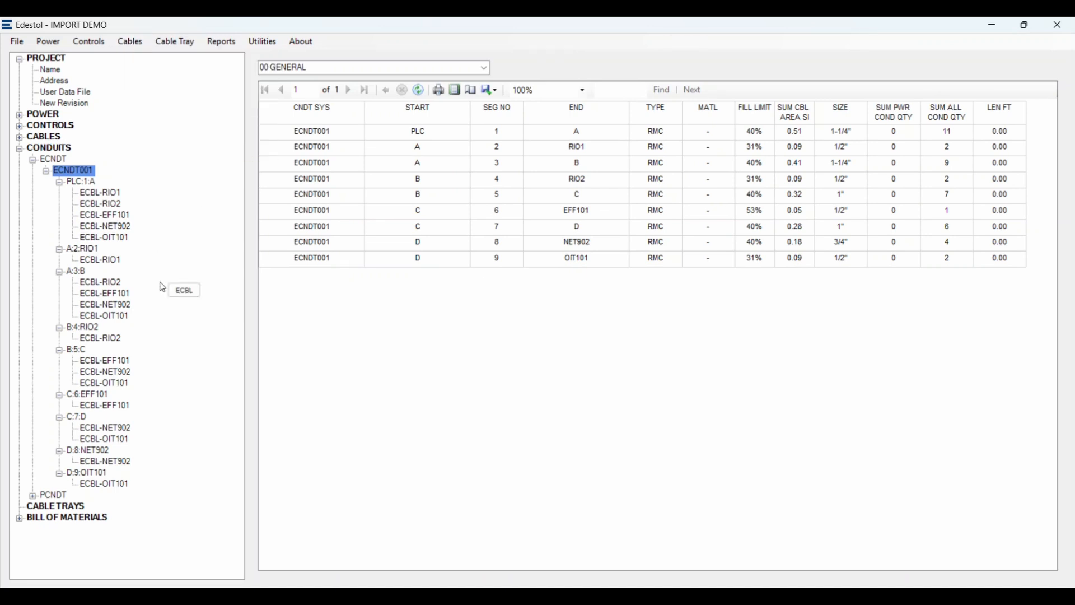
left_click(37, 140)
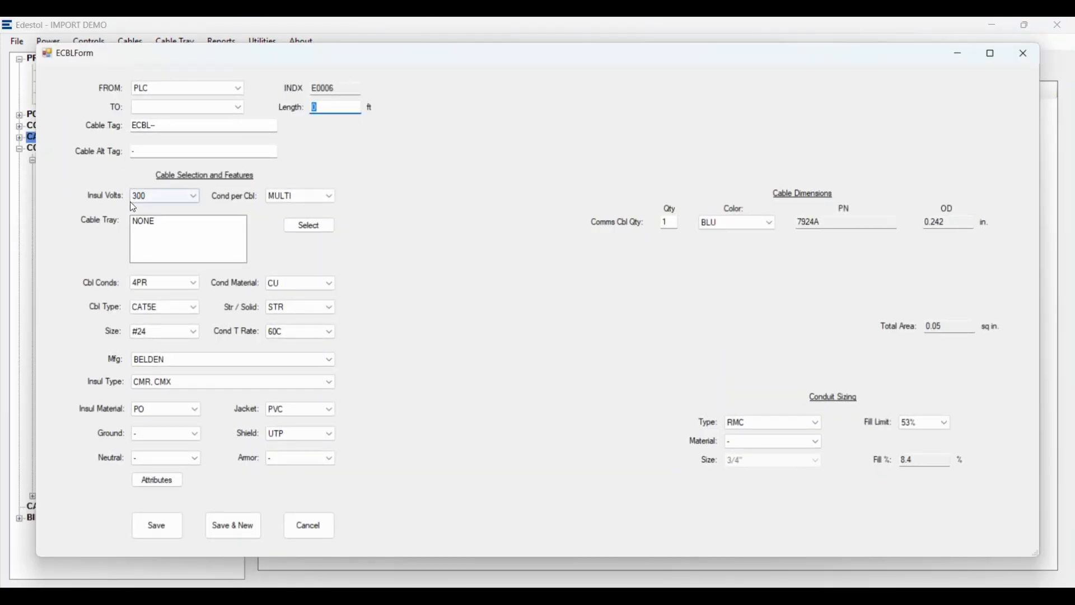
left_click_drag(384, 63, 528, 85)
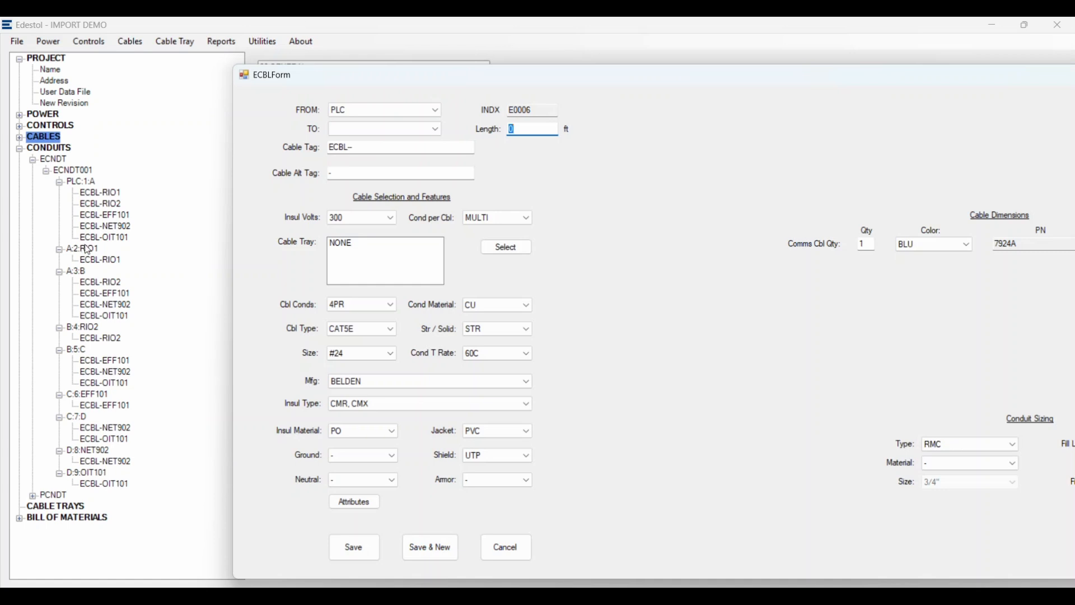
left_click(392, 112)
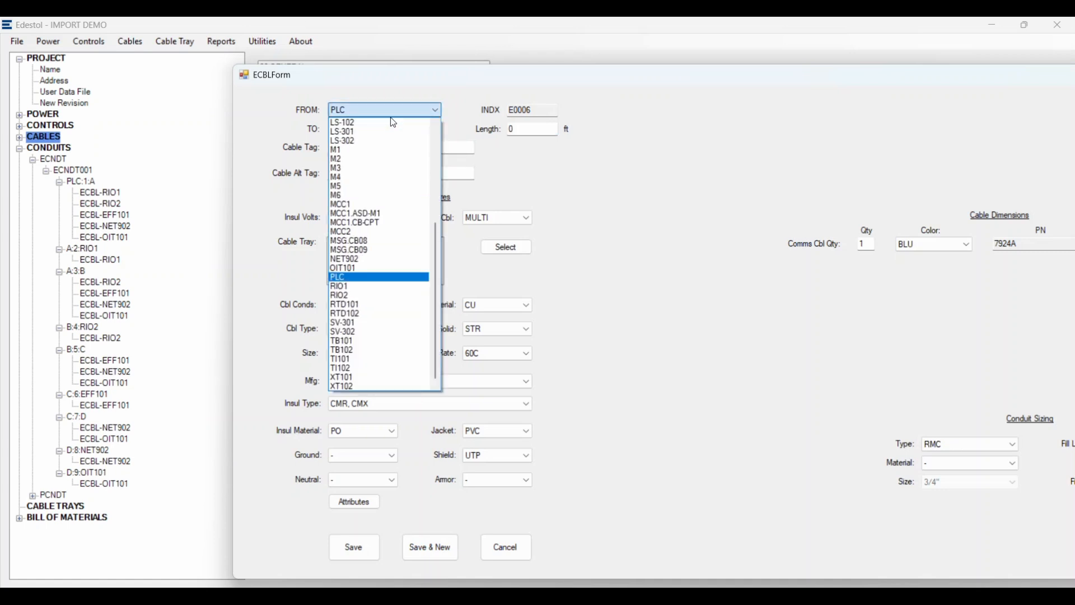
left_click(370, 268)
left_click(360, 129)
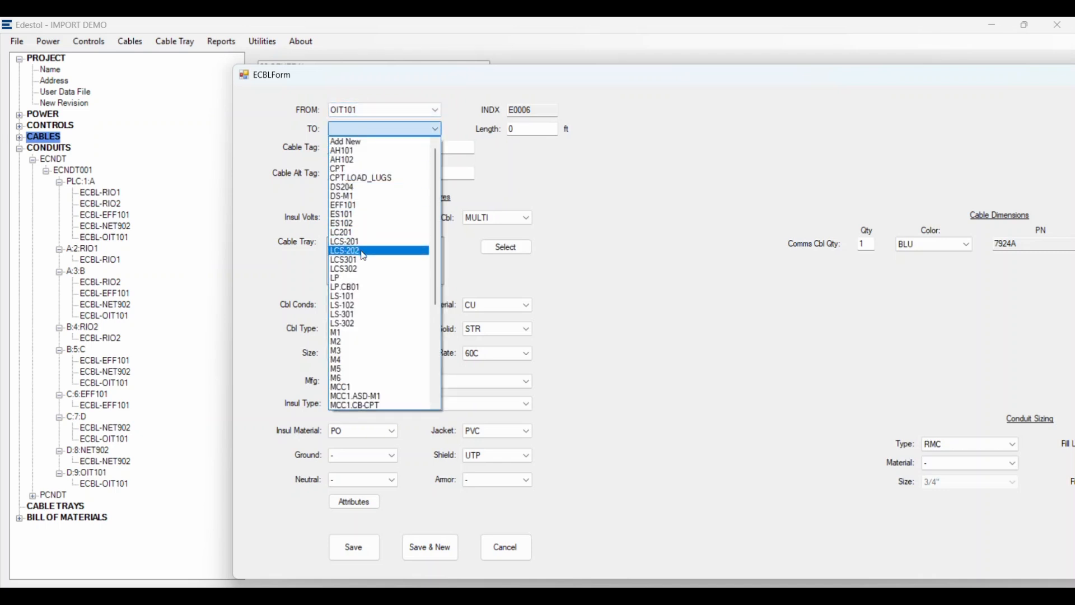
scroll(375, 286, "down", 6)
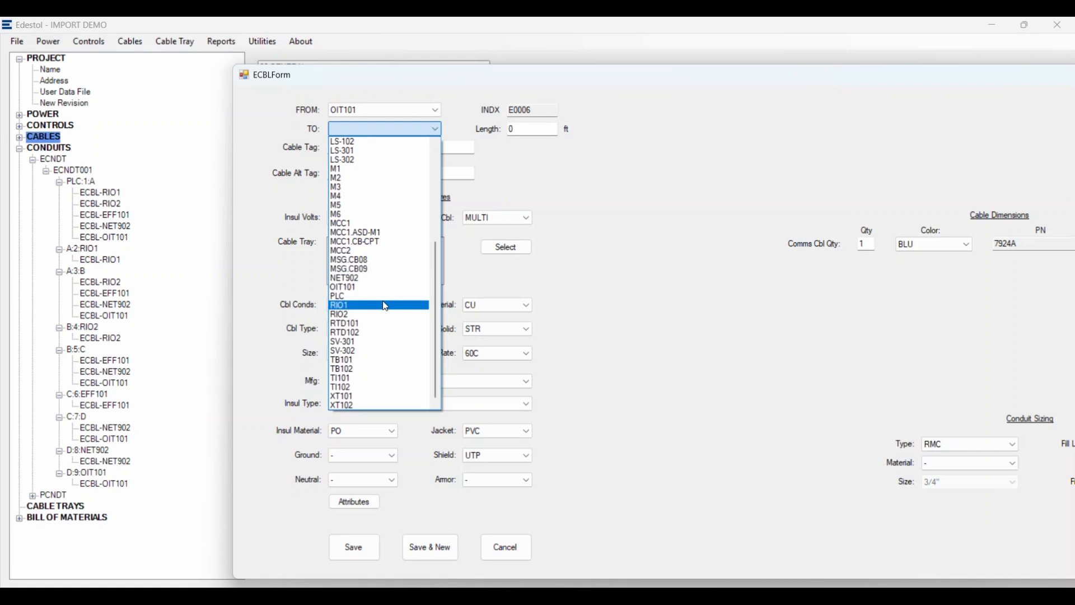
left_click(353, 306)
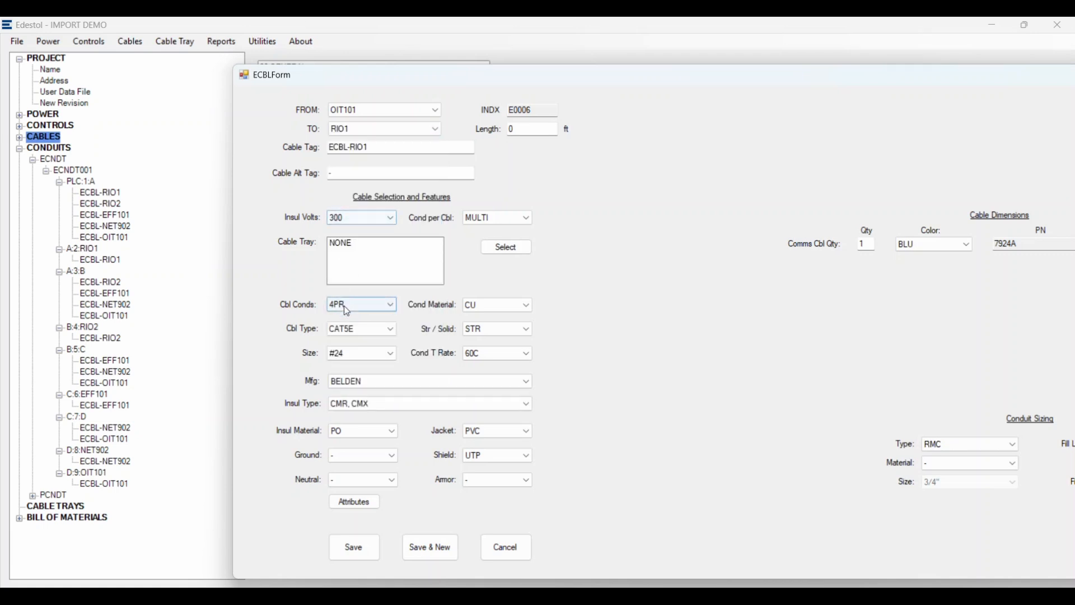
Step: Set the new cable's comms cable quantity to 2 and try to save it with the tag ECBL-RIO1
double_click(869, 244)
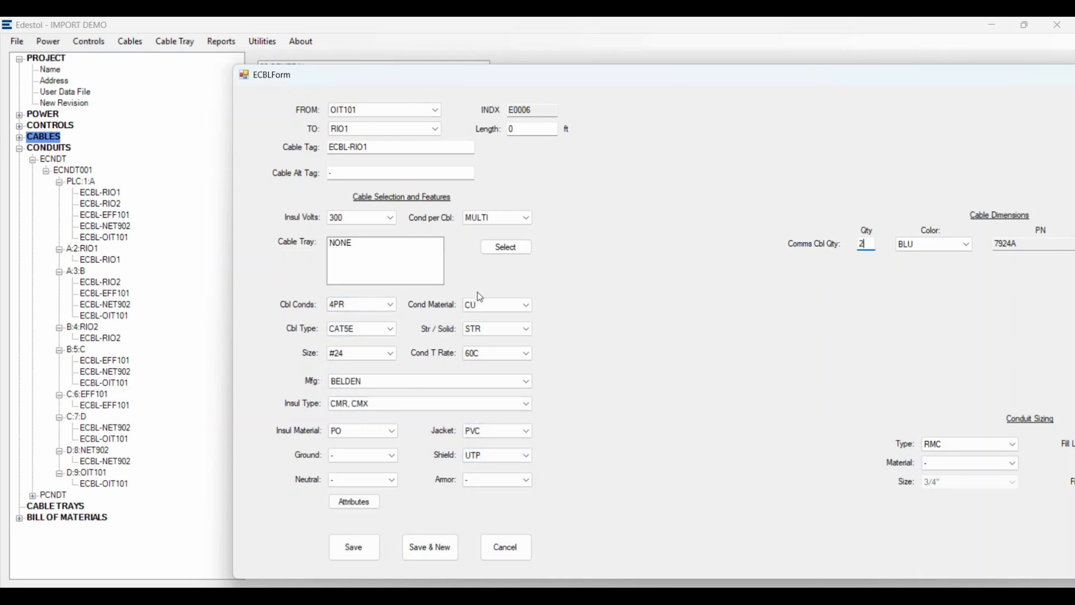
left_click(355, 549)
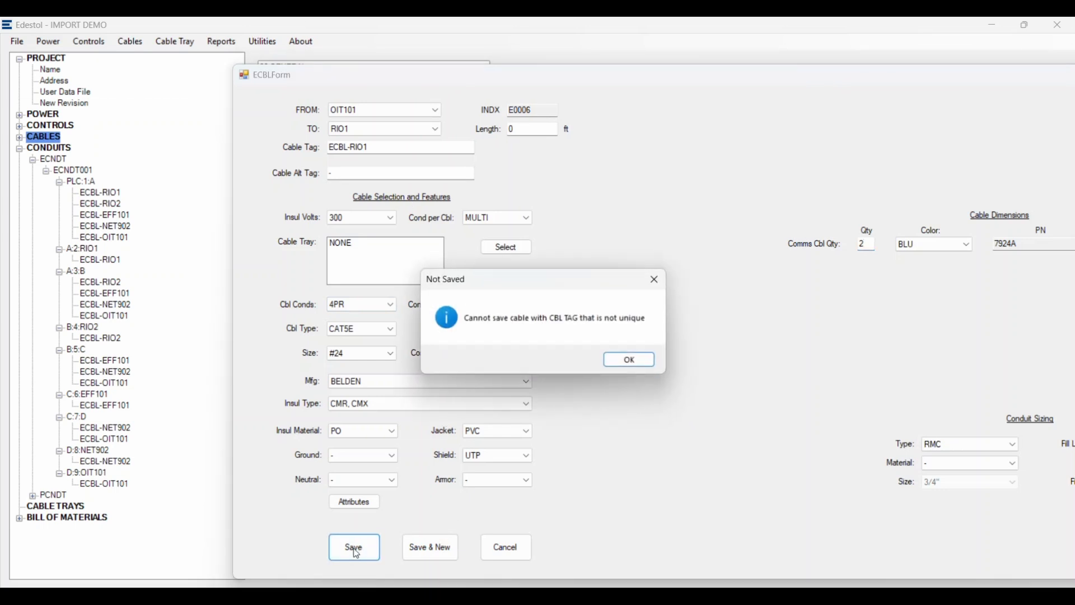
left_click(630, 359)
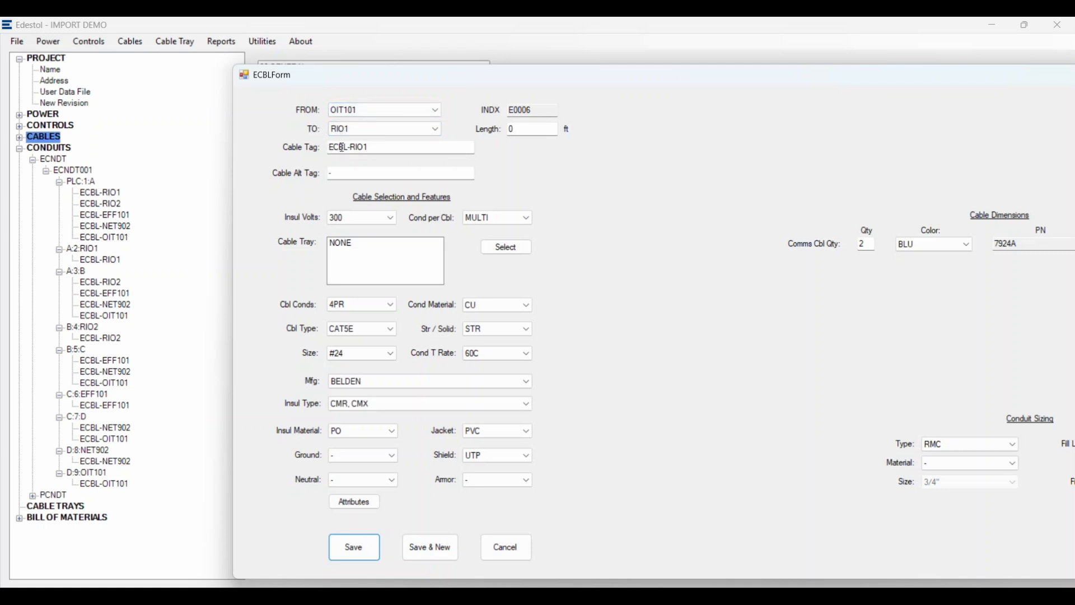
Step: Change the new cable's tag to ECBL-OIT101_RIO1, save it, and expand the CABLES branch
left_click(379, 149)
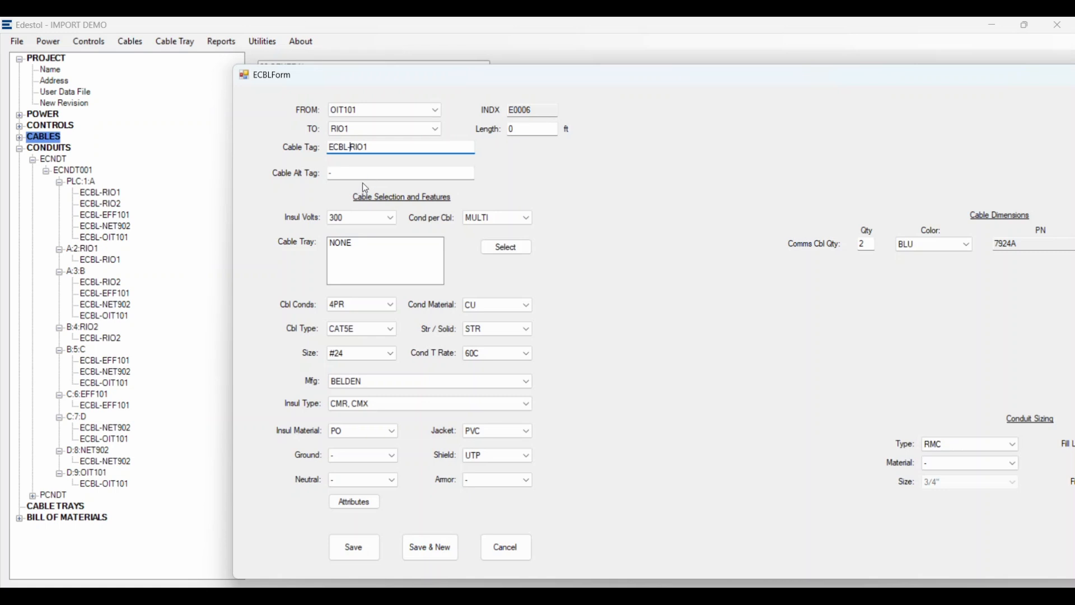
type("OIT101_")
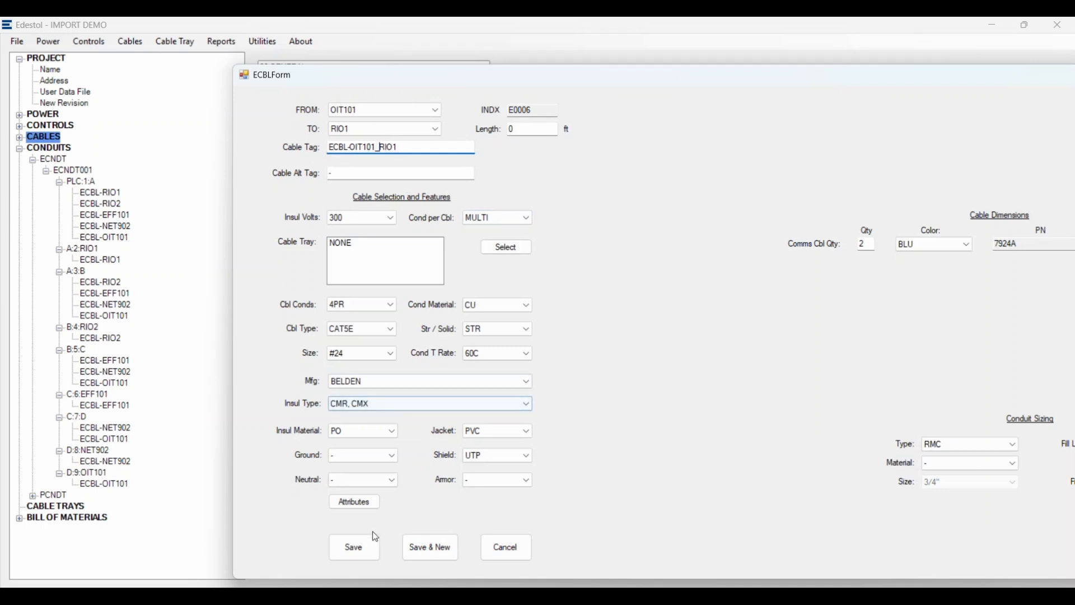
left_click(358, 542)
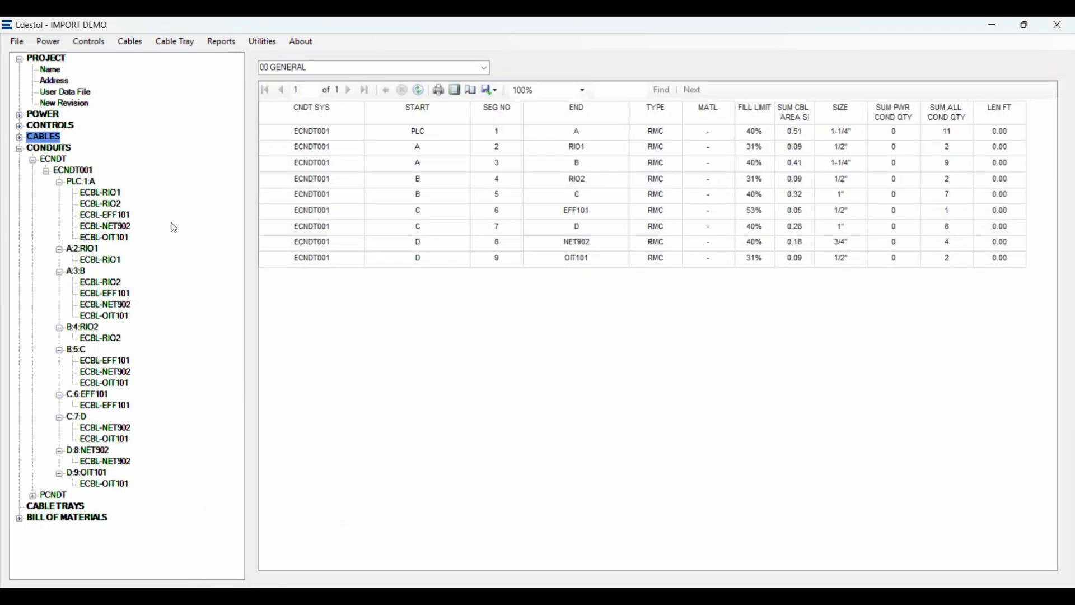
left_click(19, 138)
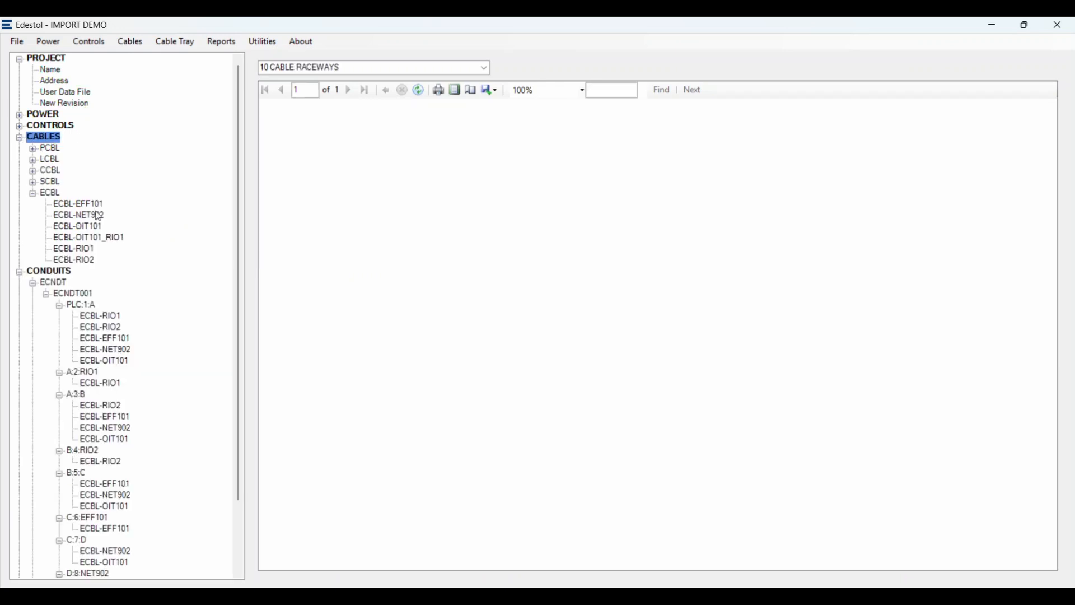
Step: Add cable ECBL-OIT101_RIO1 to conduit system ECNDT001, with the segment start at OIT101 and the segment end at RIO1
left_click(91, 240)
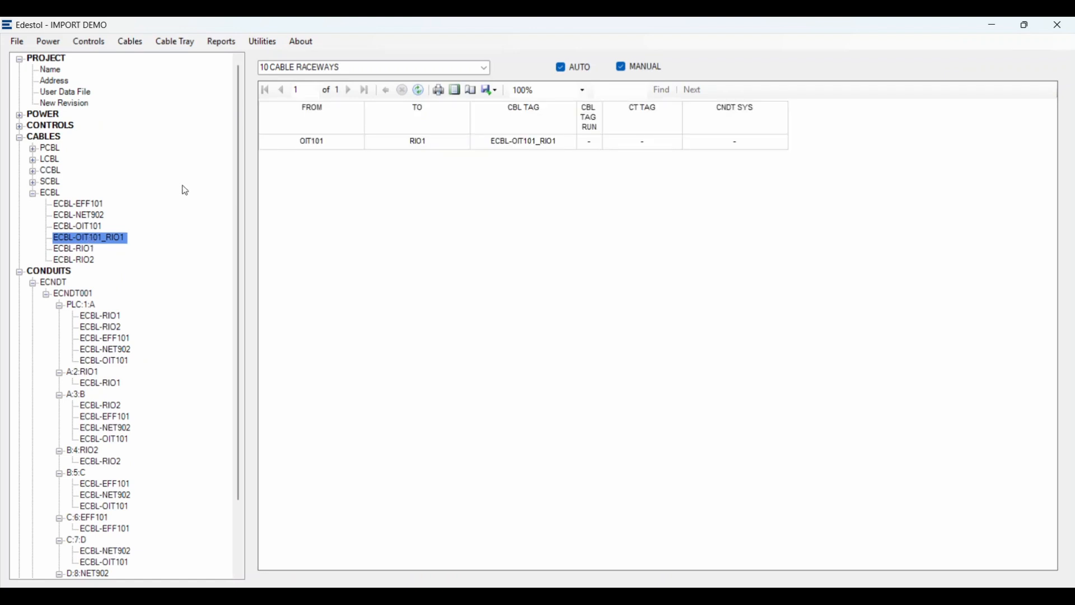
scroll(182, 190, "down", 3)
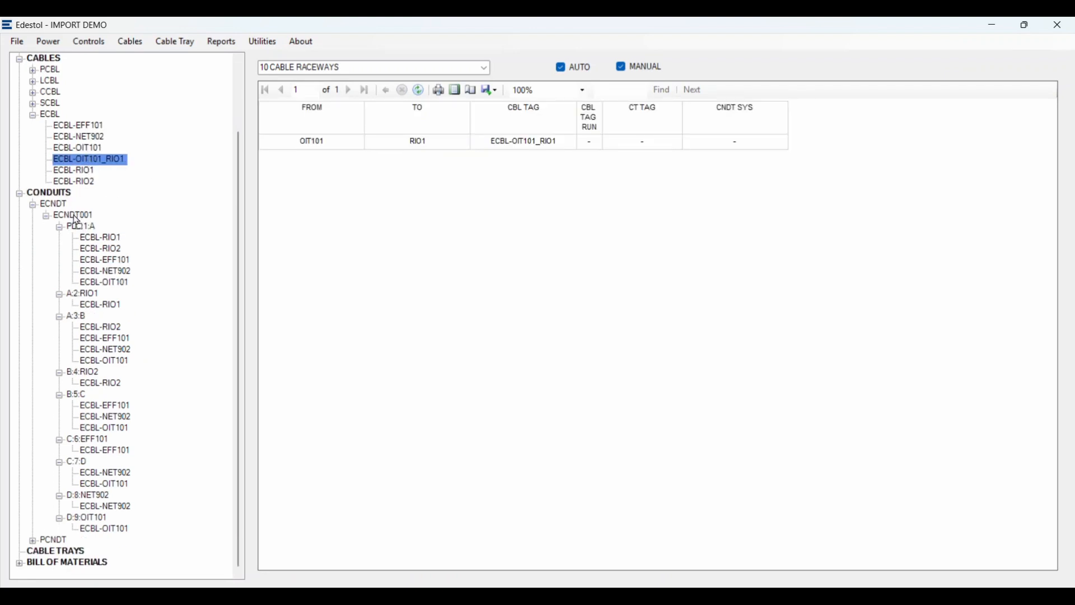
left_click_drag(74, 215, 72, 214)
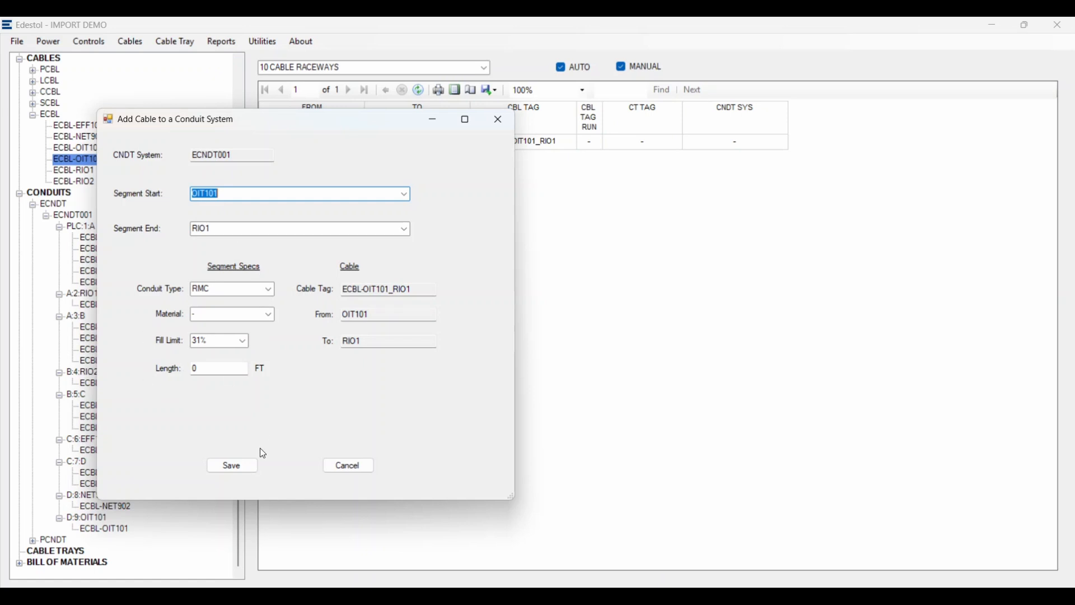
left_click(233, 470)
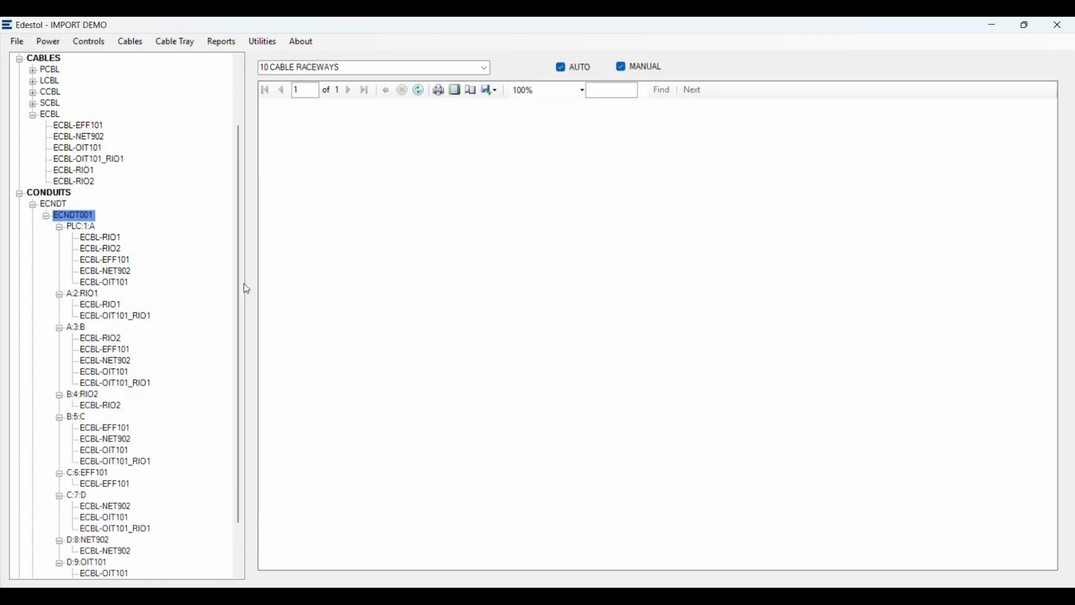
Step: Collapse conduit system ECNDT001, and review its general report and the Conduits bill of materials
scroll(238, 301, "down", 2)
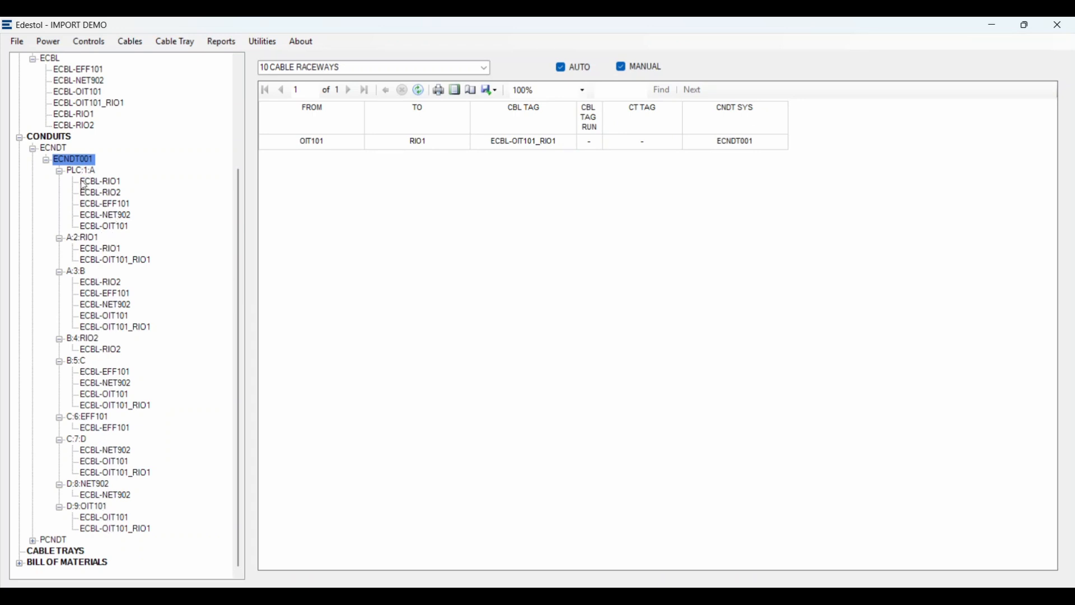
left_click(46, 161)
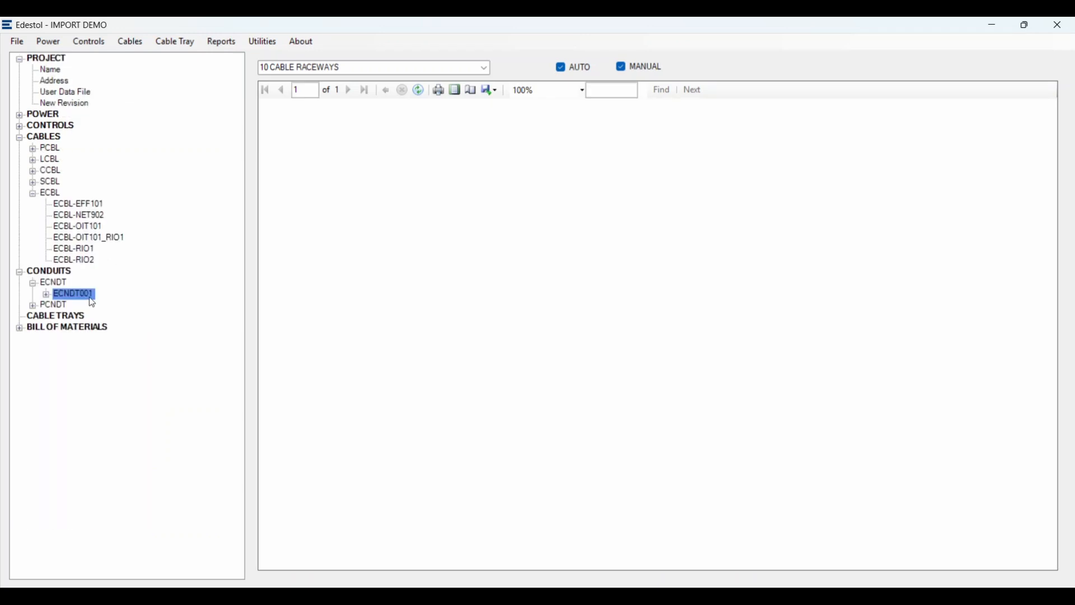
left_click(70, 295)
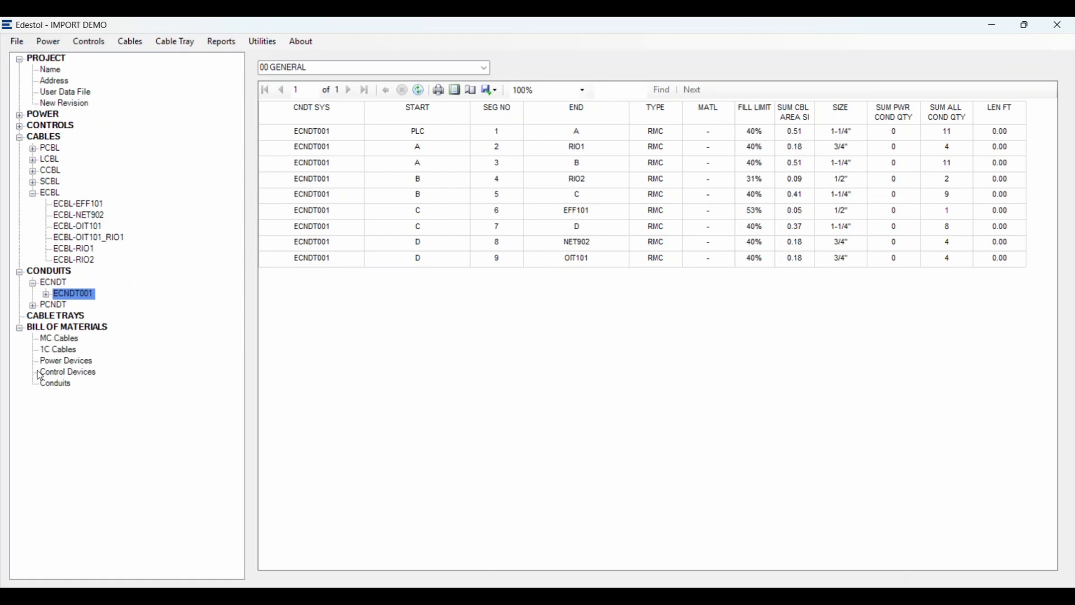
left_click(54, 385)
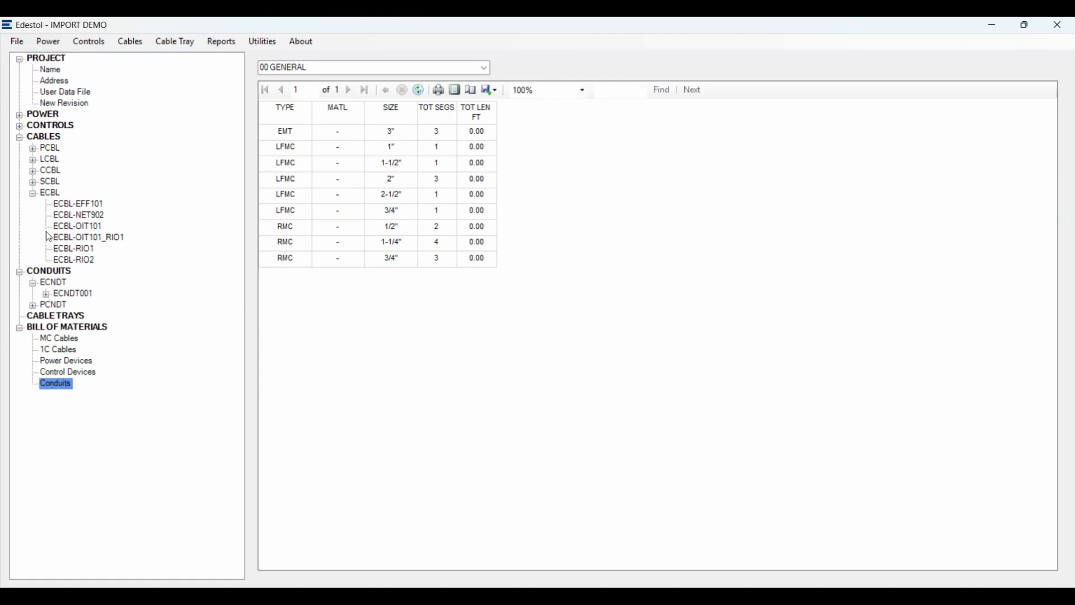
Step: Collapse the ECBL cable group and review the cable raceways report for PCBL and for all CABLES
left_click(19, 139)
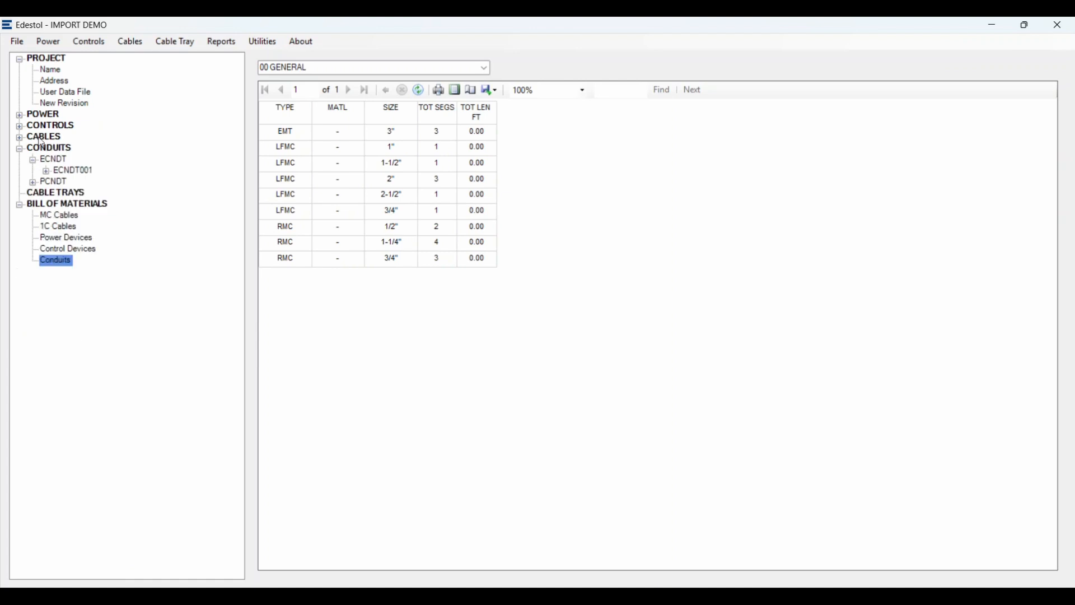
left_click(20, 138)
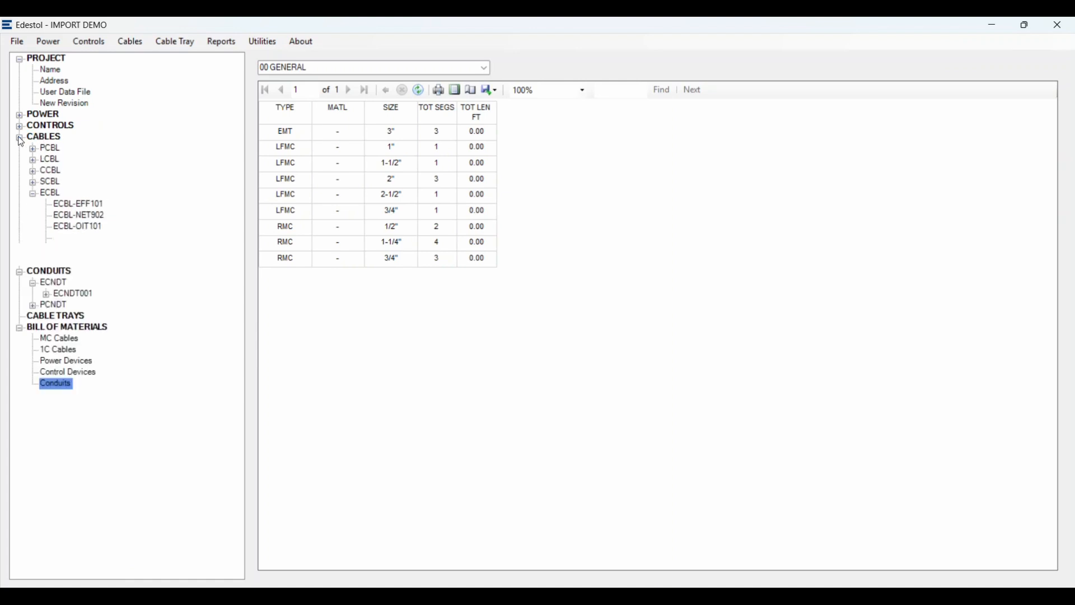
left_click(50, 149)
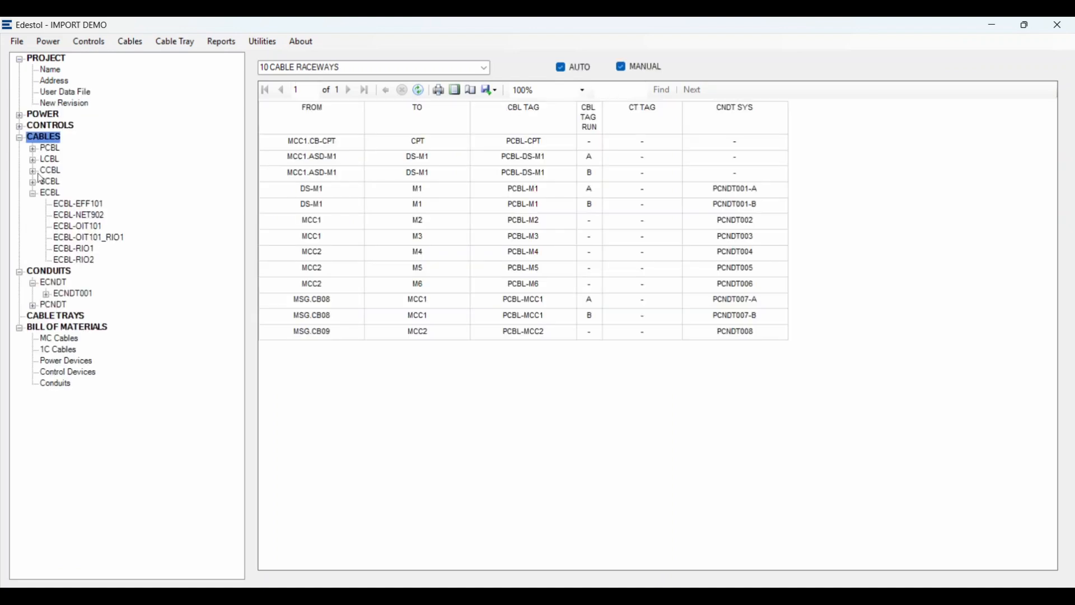
left_click(32, 193)
left_click(45, 148)
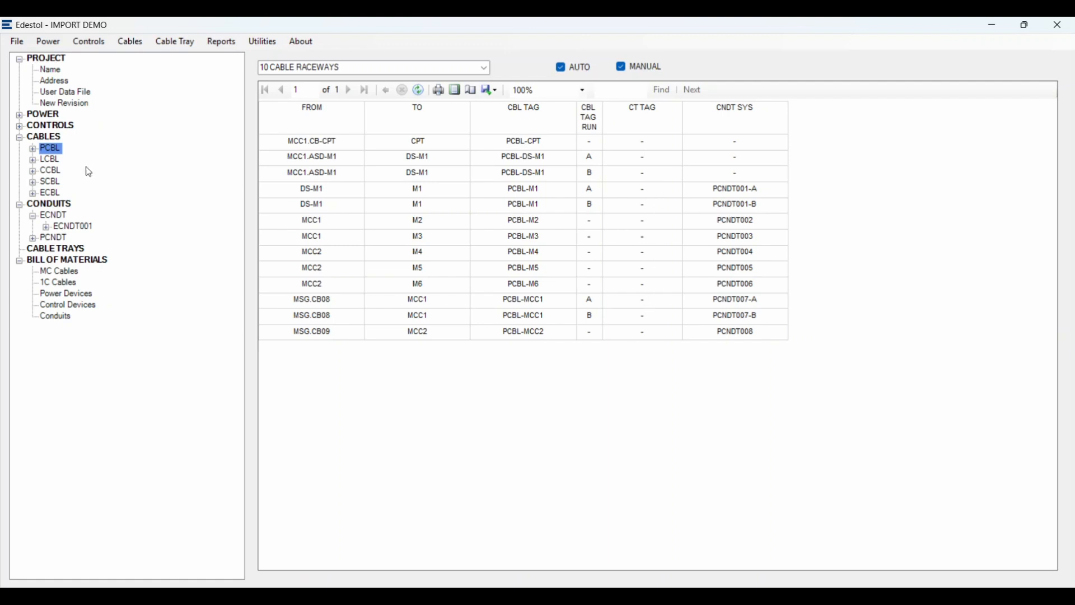
left_click(41, 135)
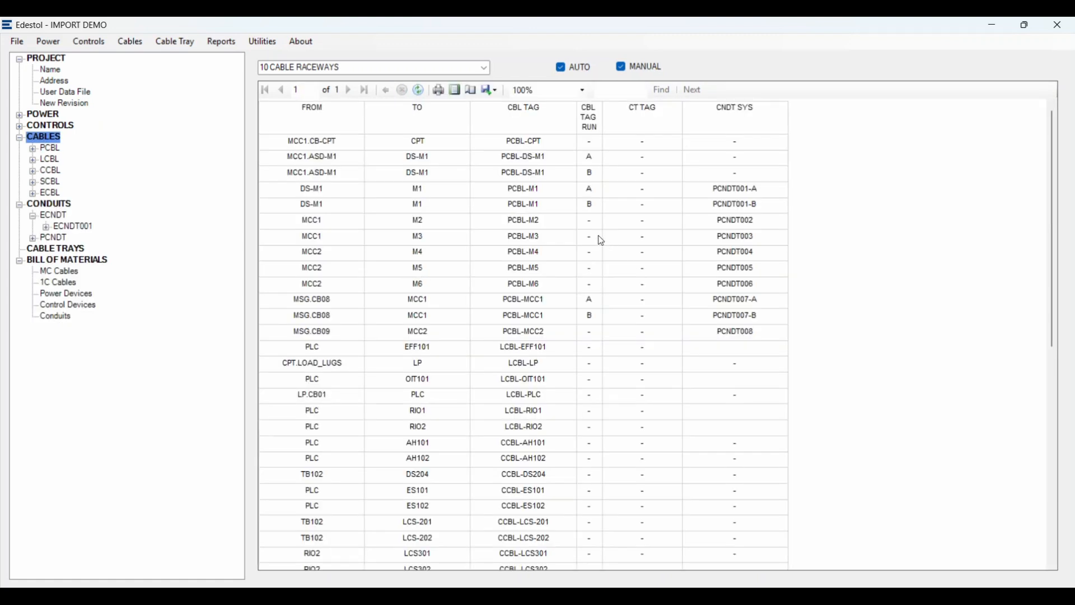
scroll(602, 241, "down", 10)
scroll(609, 248, "up", 10)
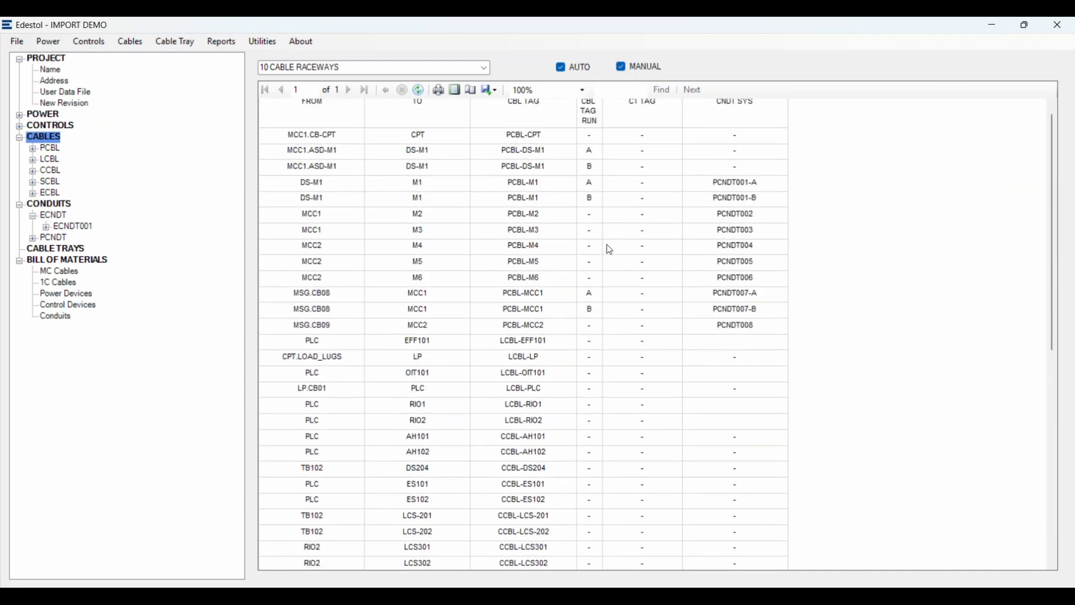
scroll(669, 180, "down", 7)
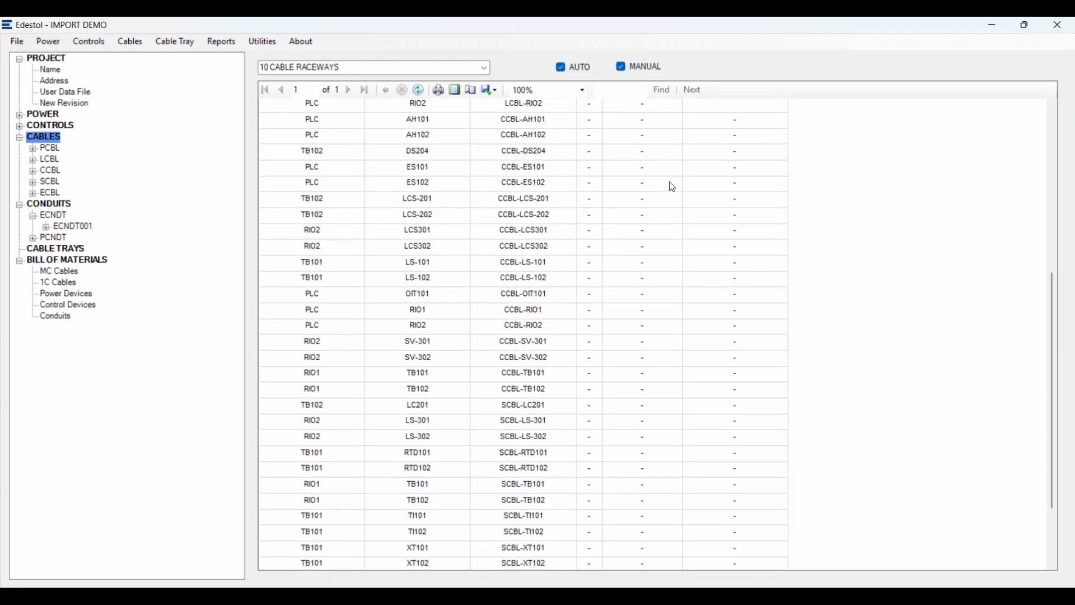
scroll(669, 181, "up", 7)
Step: Switch the CABLES report to 01 CABLE SCHEDULE and look through the entries for all cable types
left_click(486, 68)
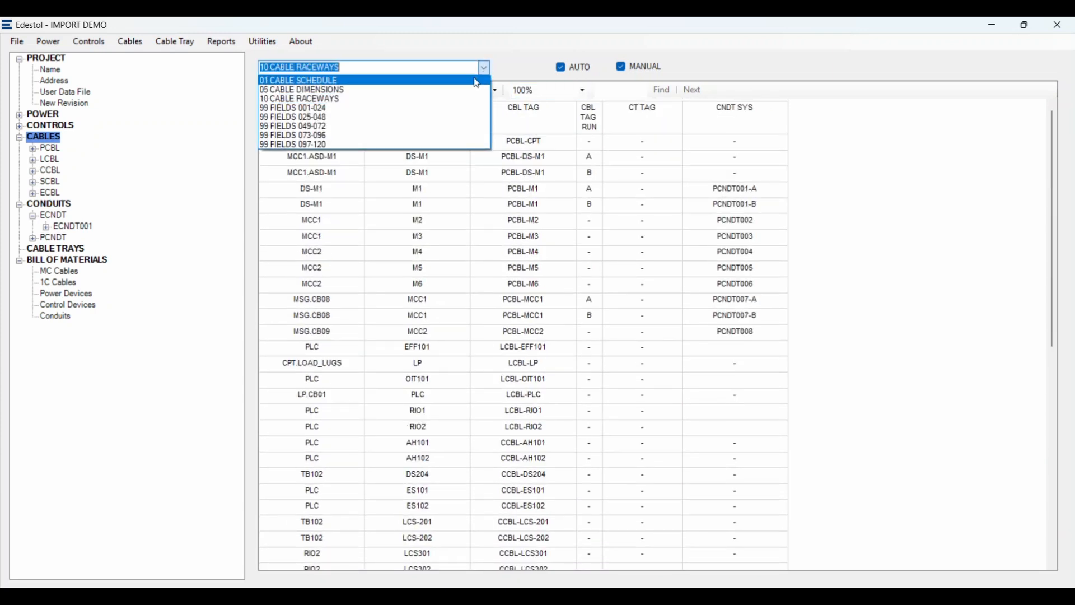
left_click(456, 82)
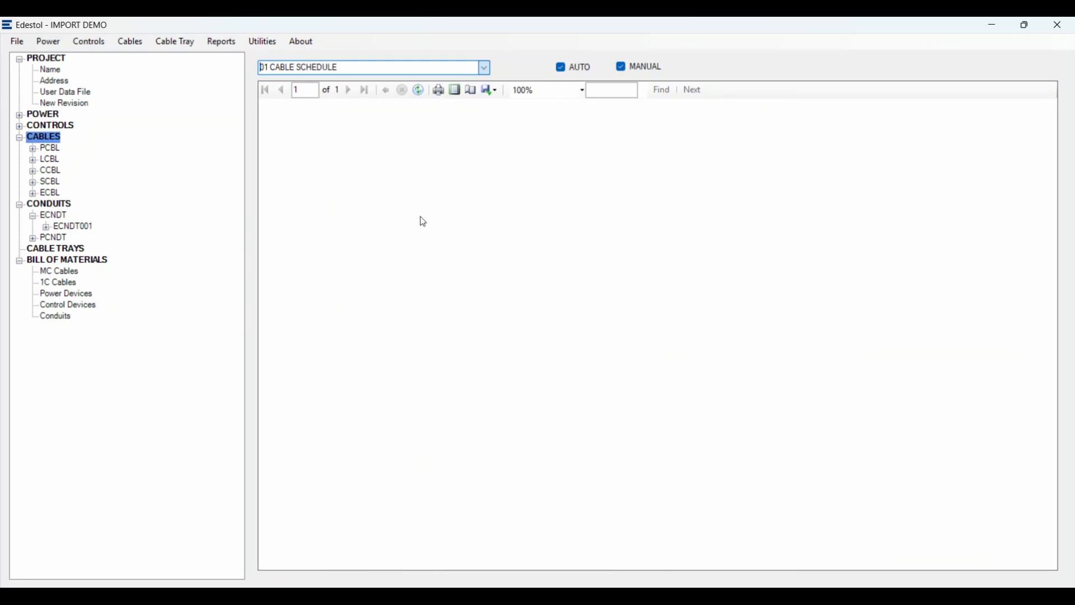
scroll(887, 163, "down", 8)
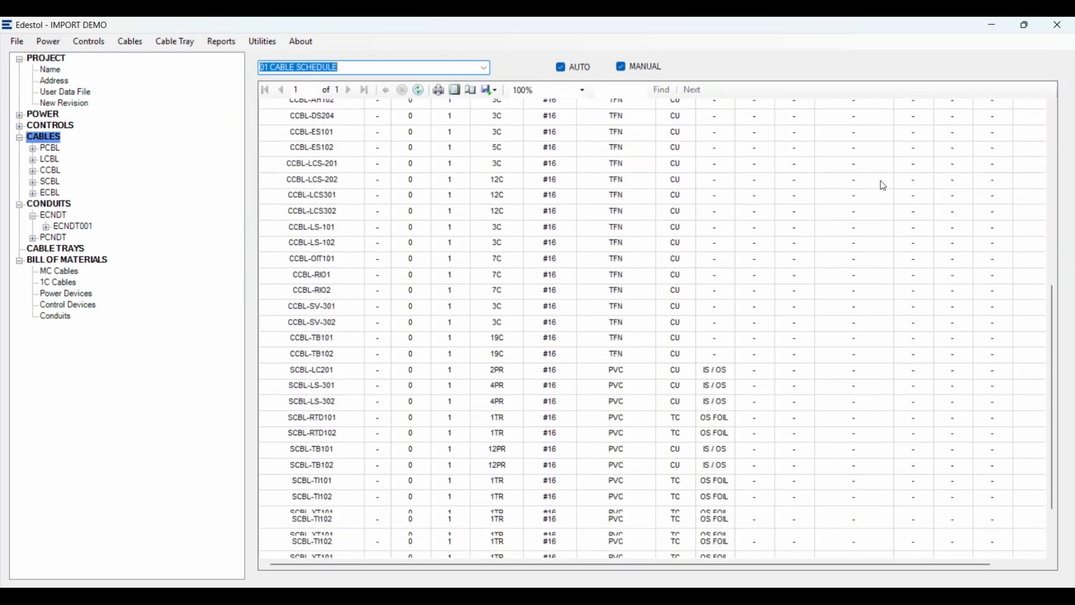
scroll(728, 269, "down", 2)
scroll(583, 353, "up", 6)
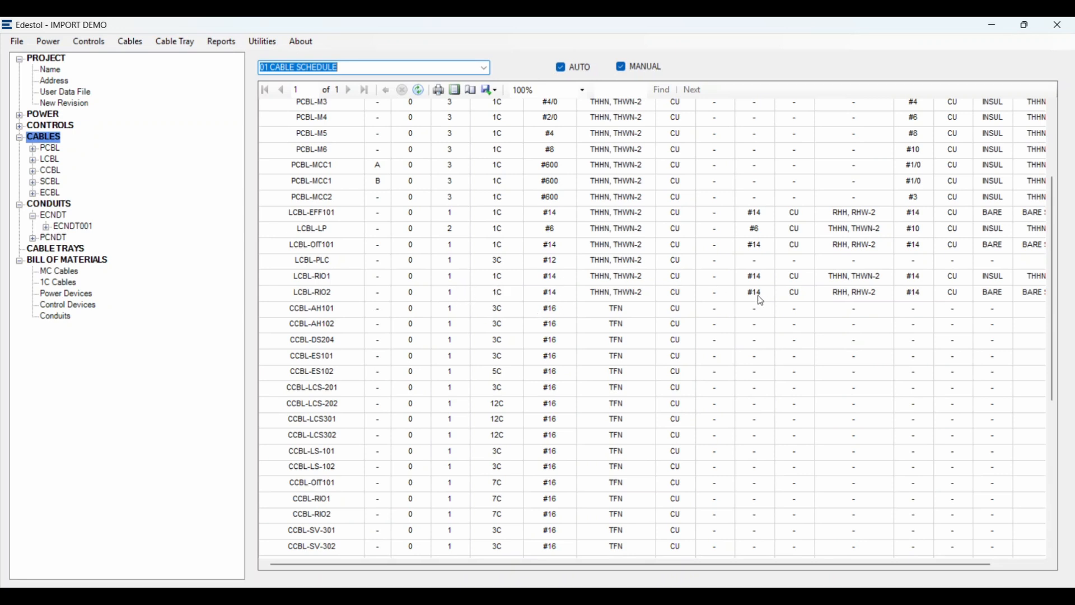
scroll(955, 298, "up", 3)
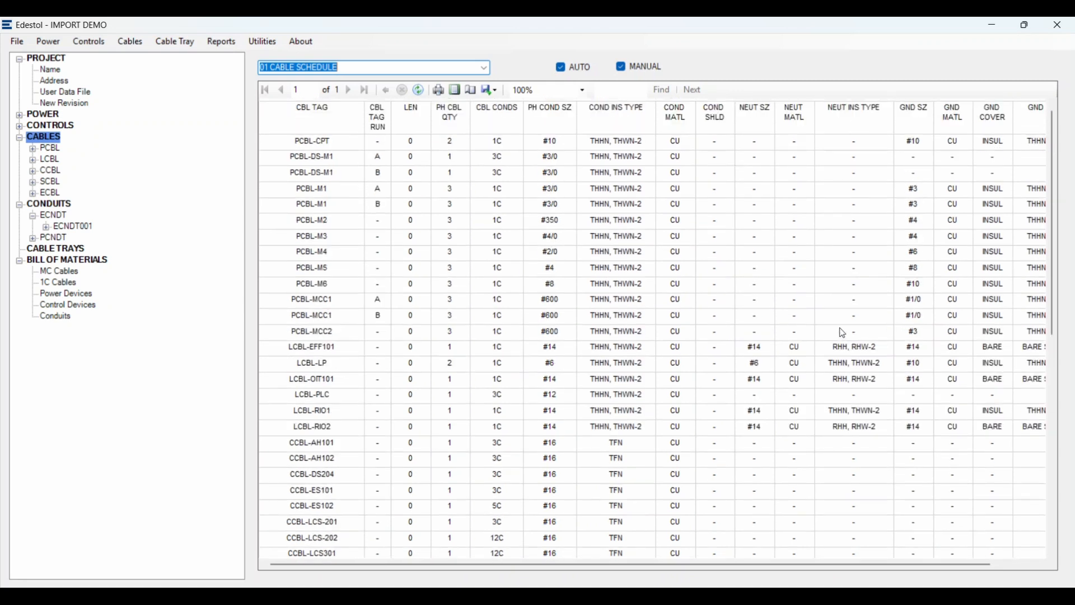
scroll(828, 247, "down", 9)
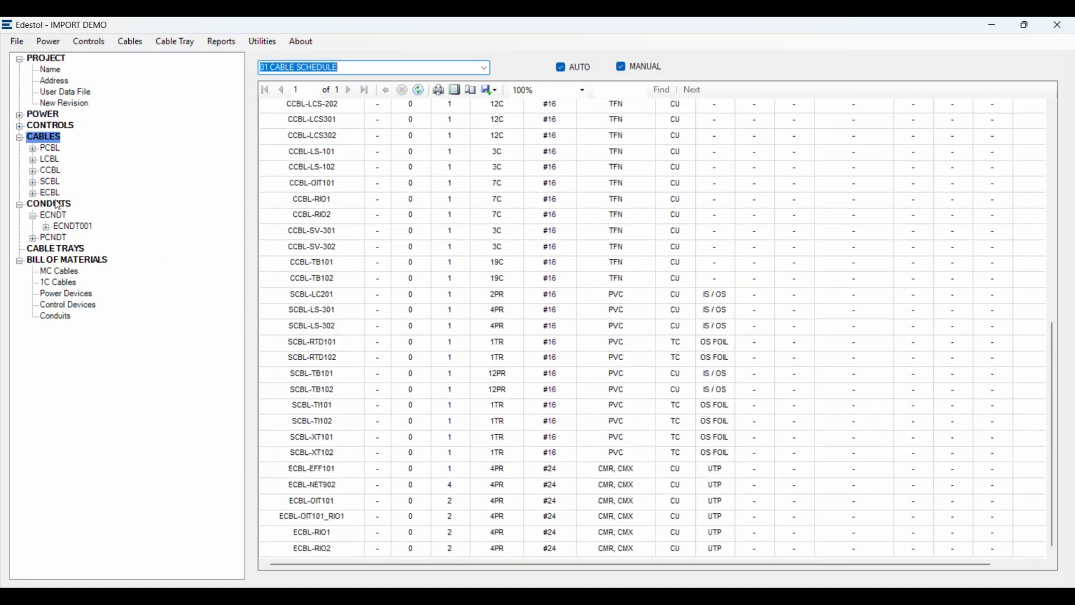
Step: Switch the CABLES report back to 10 CABLE RACEWAYS and check which conduit system each cable is assigned to
left_click(485, 68)
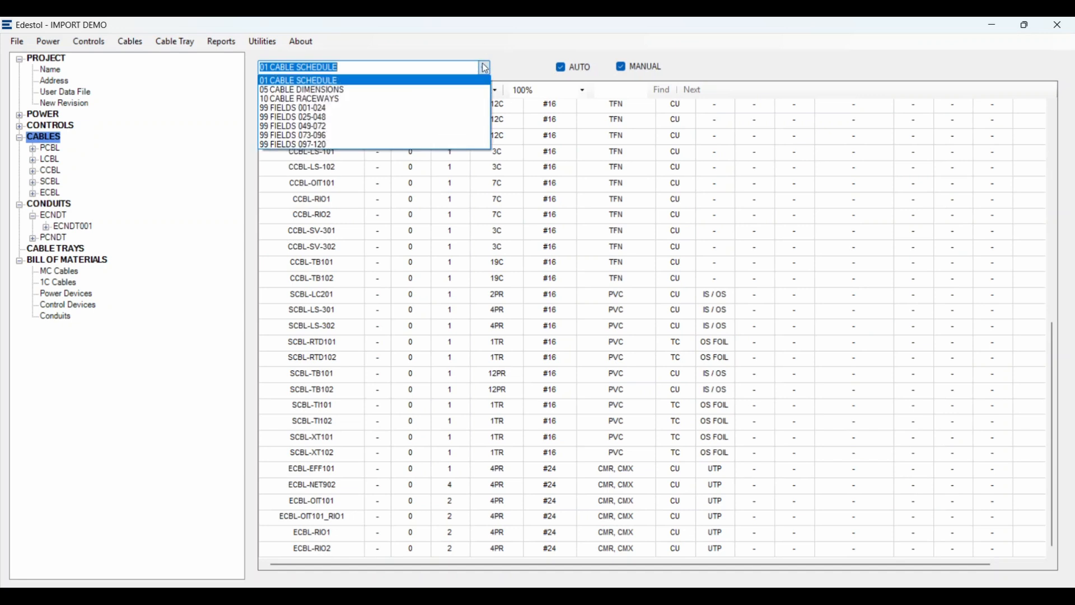
left_click(420, 100)
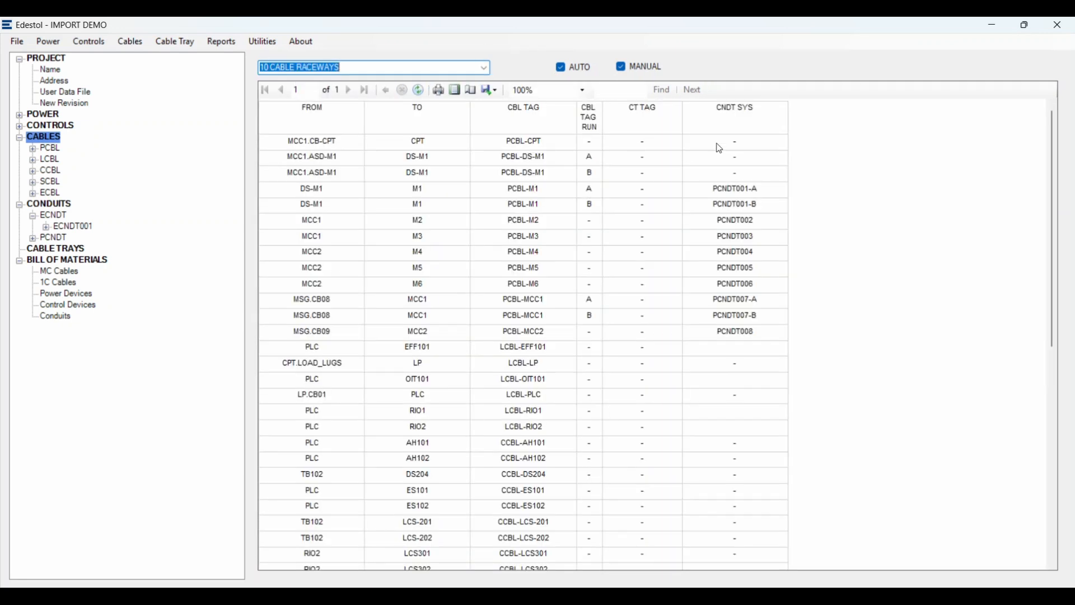
scroll(738, 311, "down", 9)
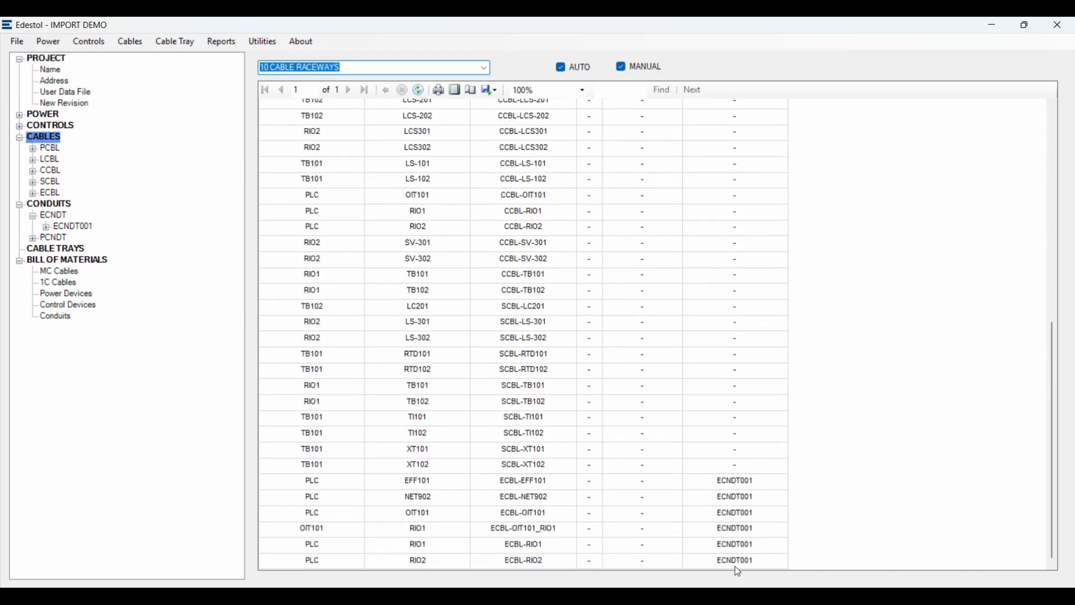
scroll(742, 317, "up", 10)
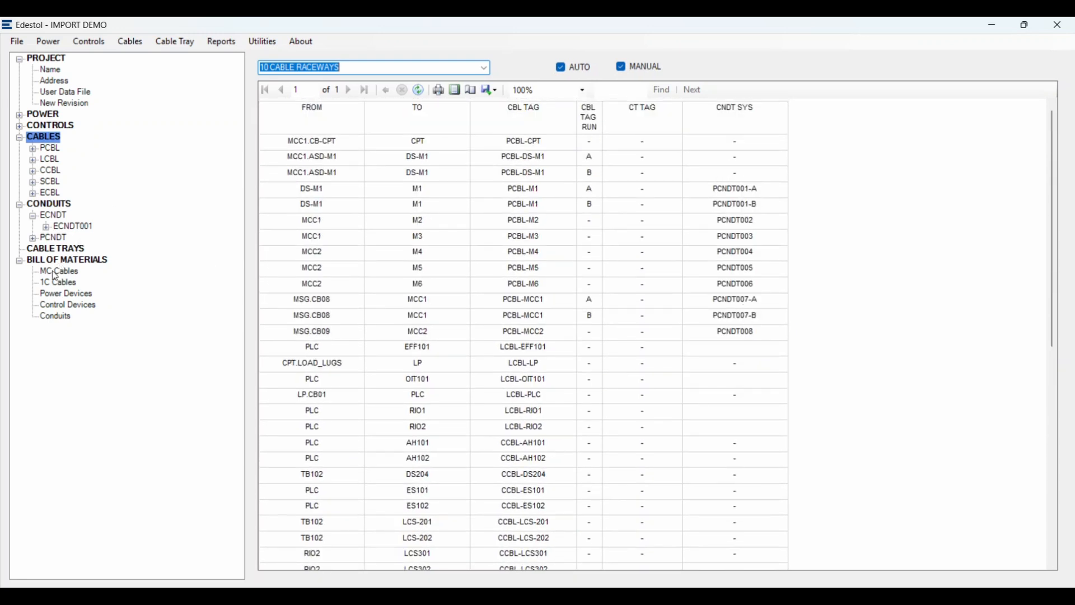
Step: View the Power Devices bill of materials, and expand the PCBL group to show its cable raceways report
left_click(48, 297)
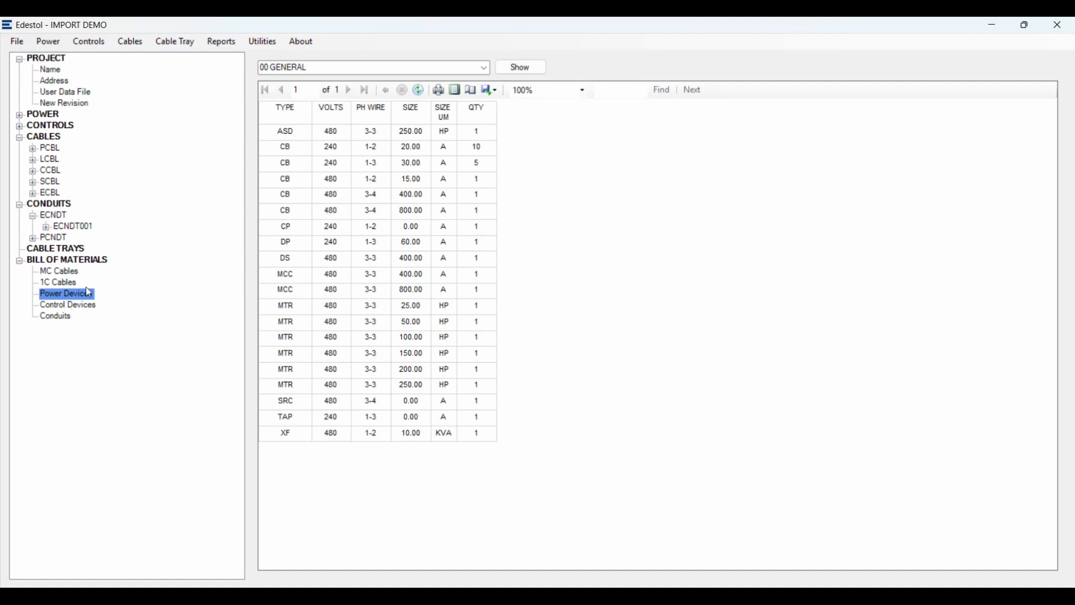
left_click(33, 150)
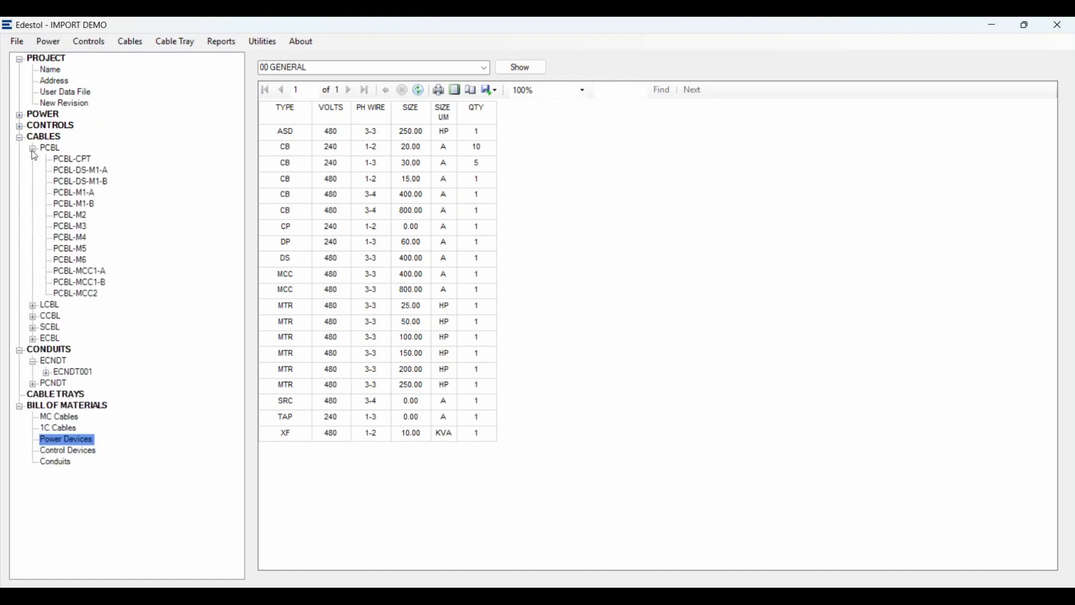
left_click(46, 150)
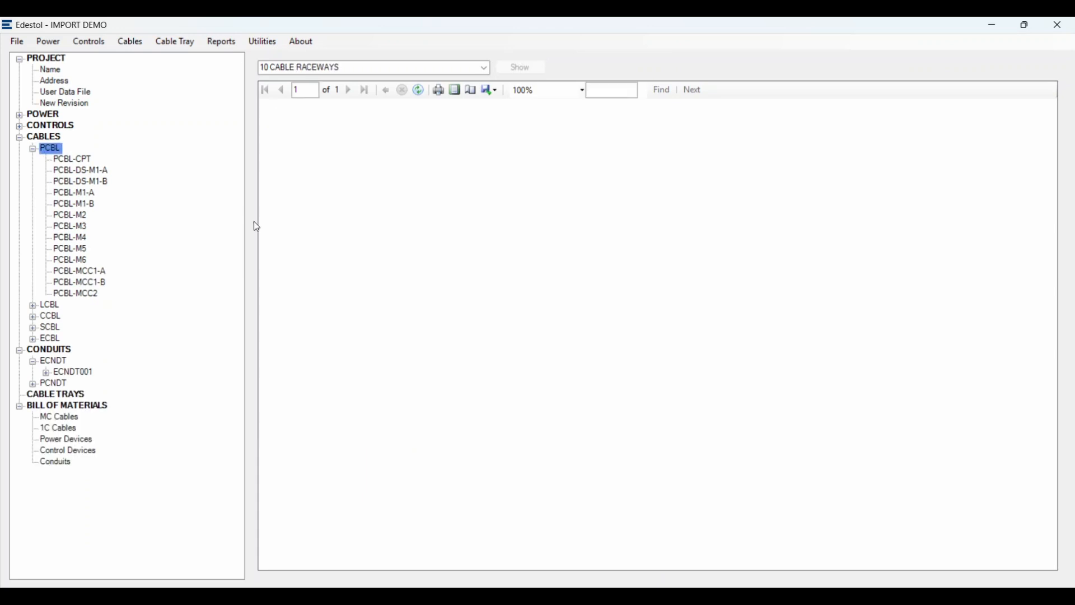